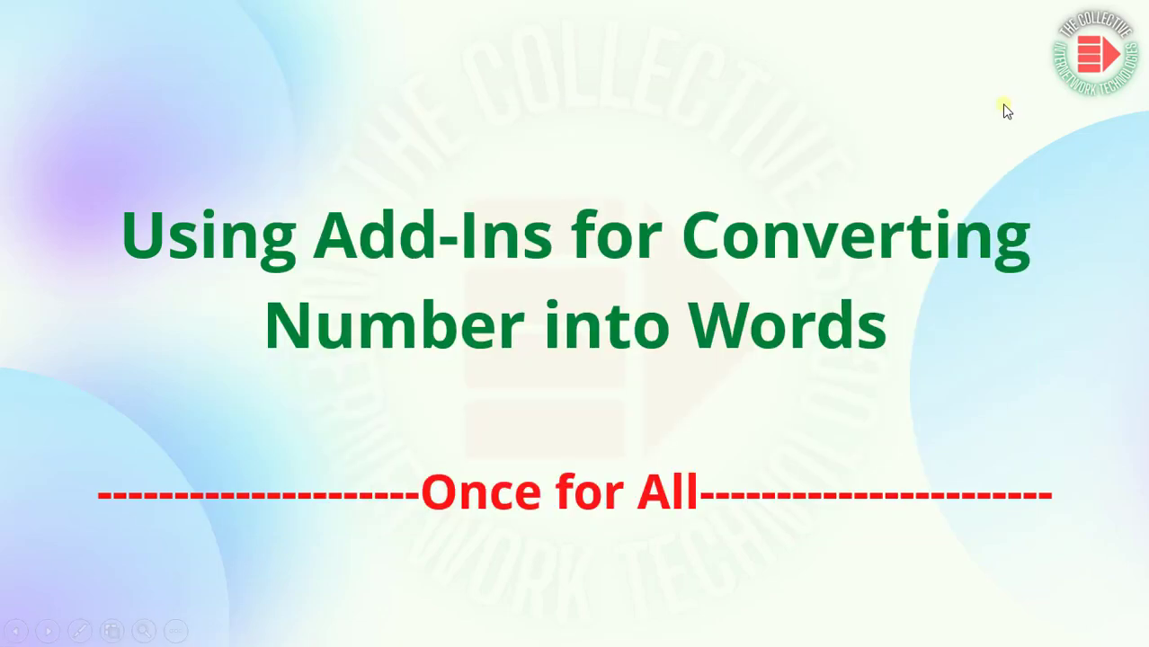
# - Switch to File Explorer and copy the NumbersToWords Excel add-in file from the SpellNumber folder
pyautogui.hotkey('alt', 'Tab')
pyautogui.click(779, 315)
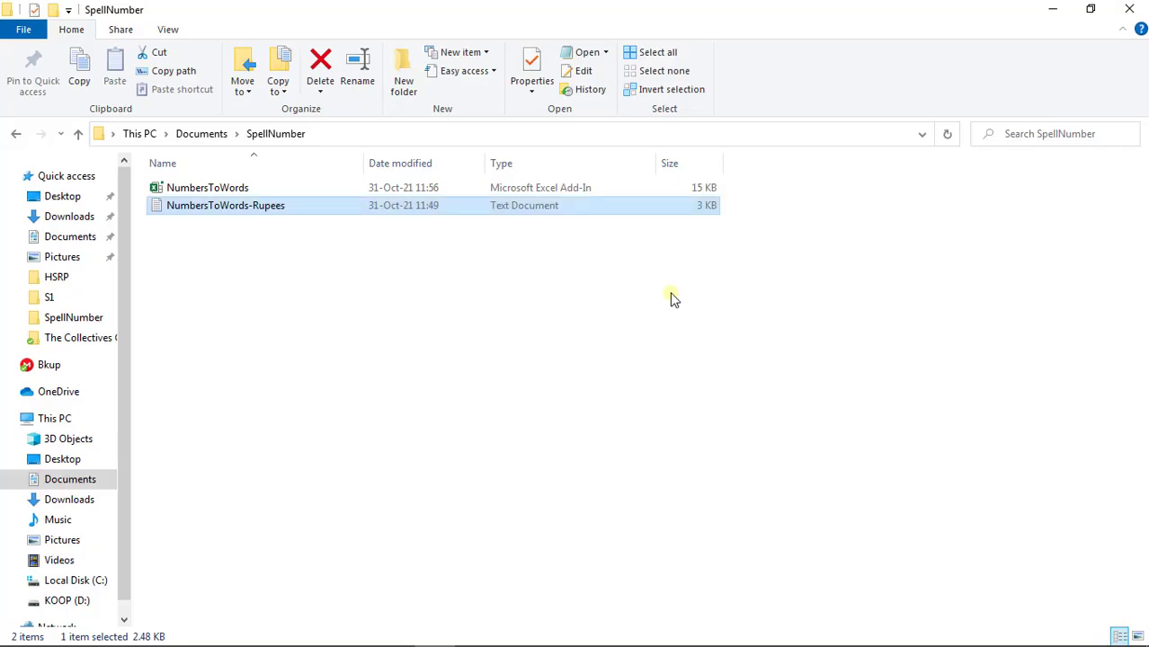
pyautogui.click(279, 191)
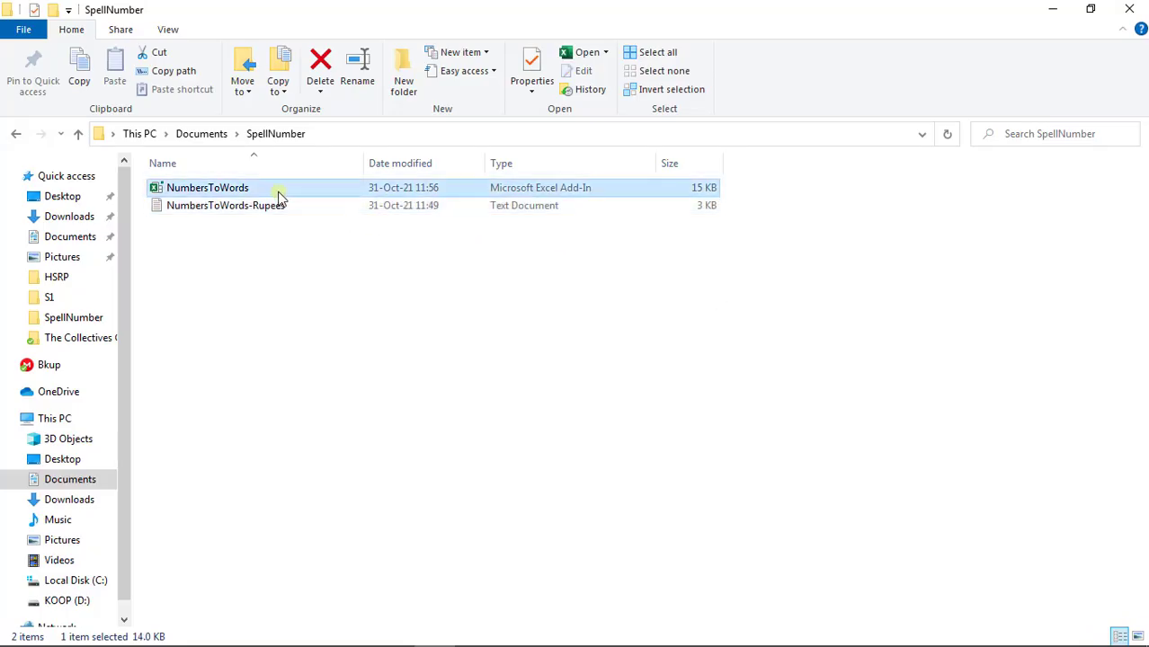
pyautogui.rightClick(279, 196)
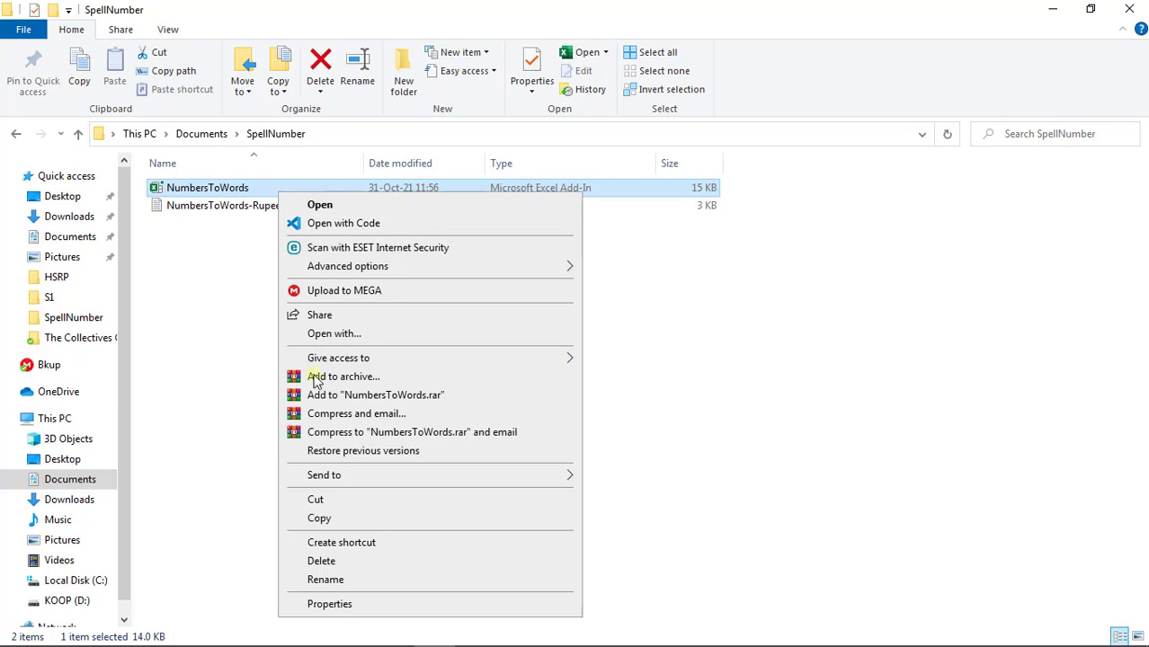
pyautogui.click(307, 519)
# - Open the Roaming application data folder by running %AppData% from the Run dialog
pyautogui.moveTo(350, 621)
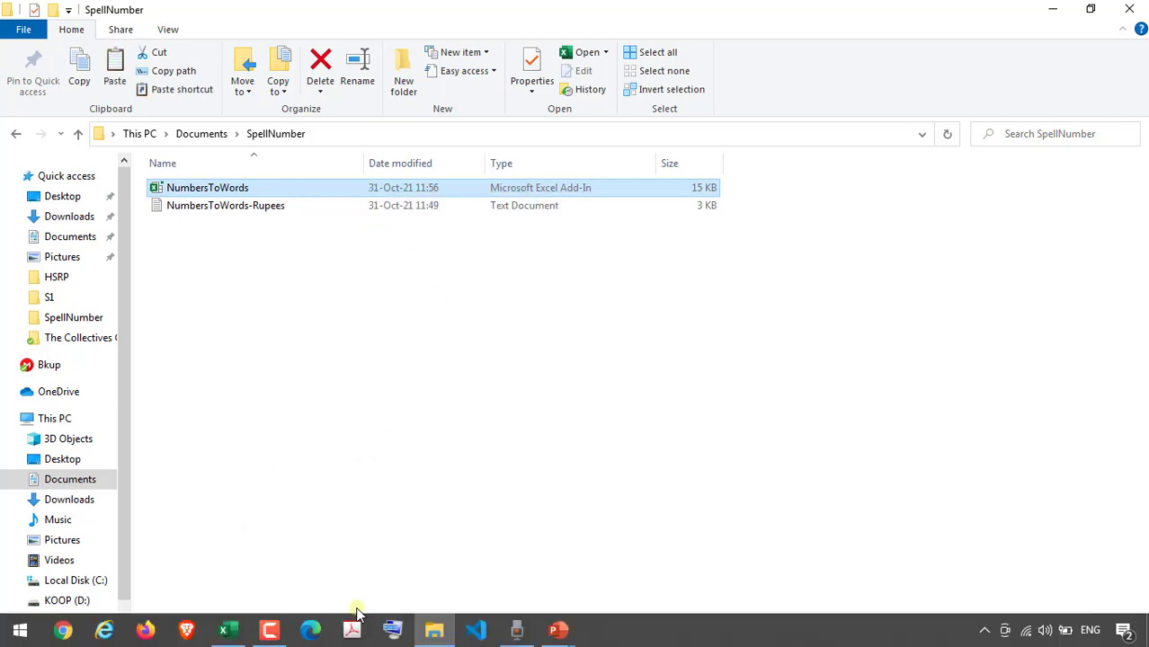
pyautogui.press('super+r')
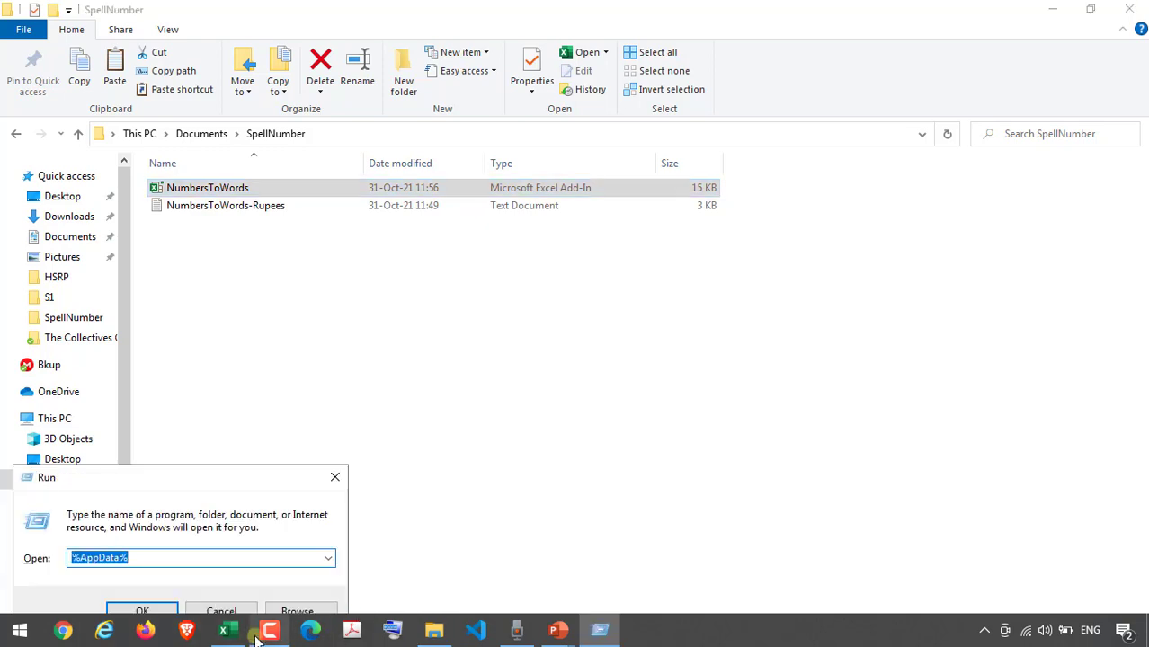
pyautogui.click(151, 557)
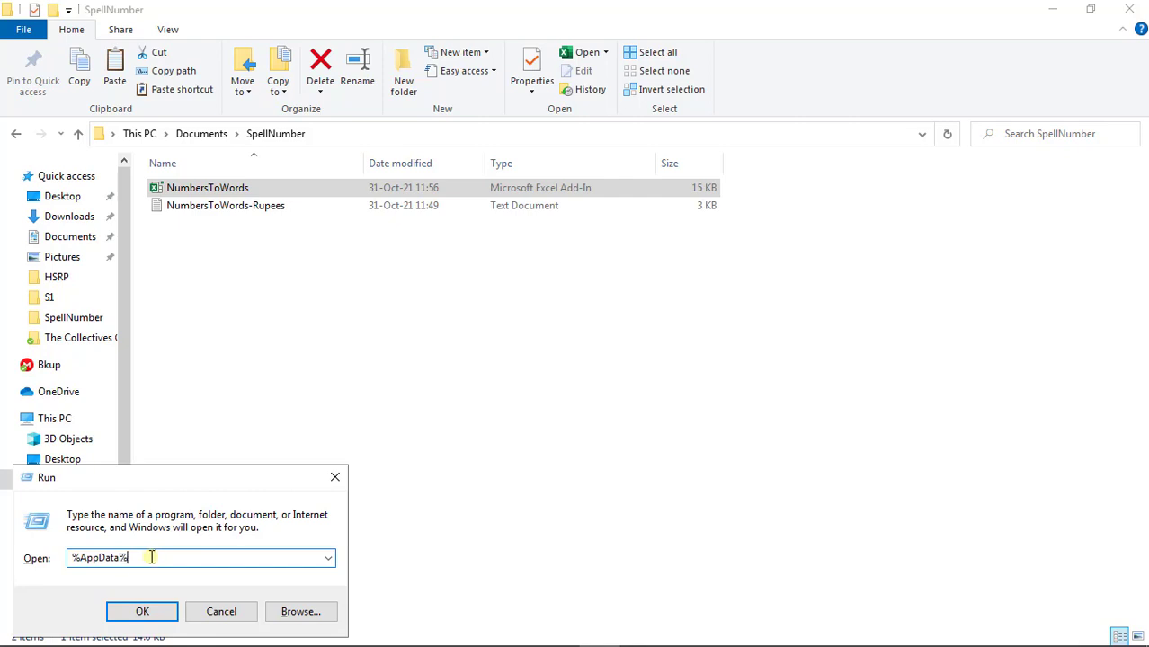
pyautogui.moveTo(174, 479); pyautogui.dragTo(283, 396)
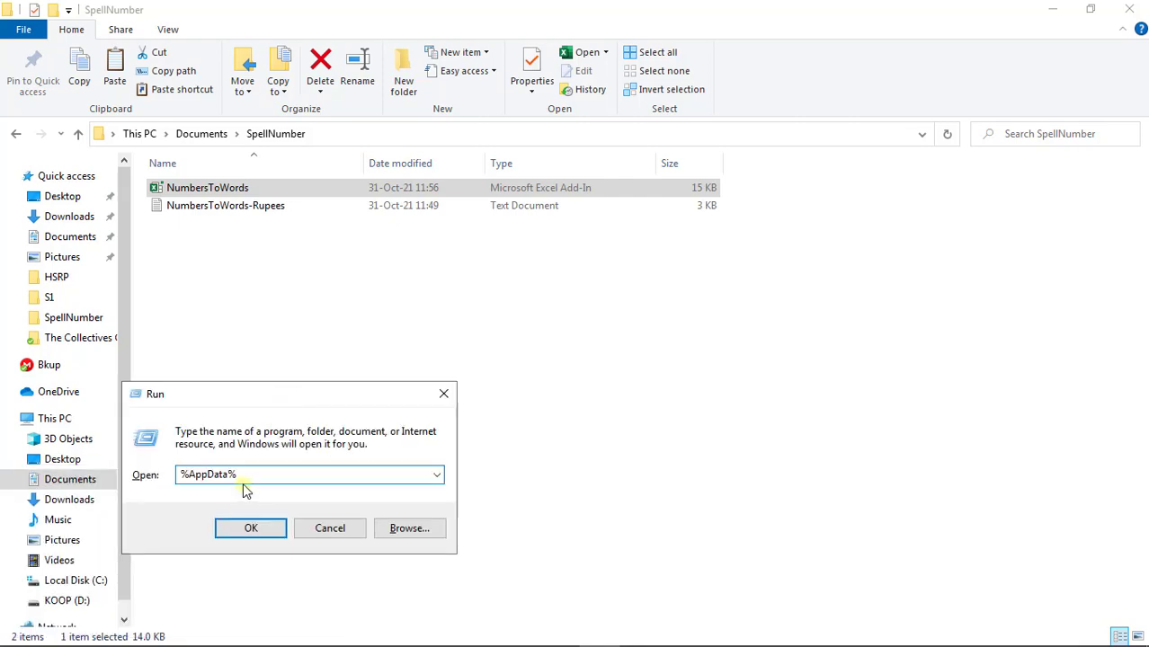
pyautogui.moveTo(179, 474); pyautogui.dragTo(234, 477)
pyautogui.click(242, 474)
pyautogui.click(225, 532)
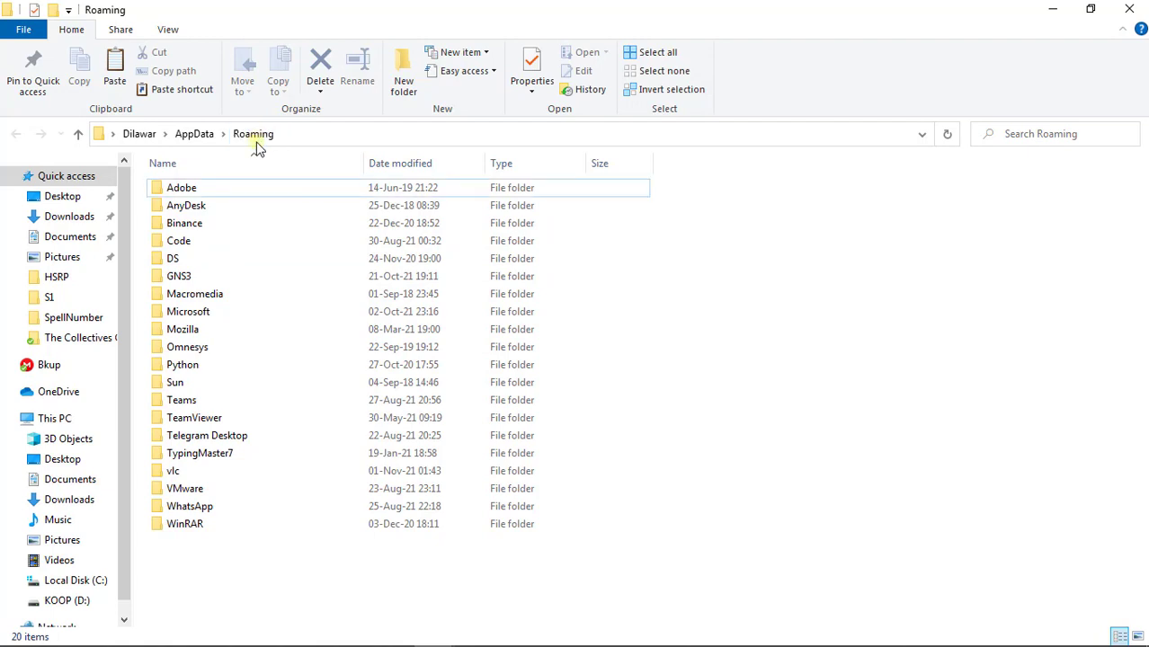
# - Paste the copied add-in into the AddIns folder inside Microsoft, and put the File Explorer windows away
pyautogui.doubleClick(206, 312)
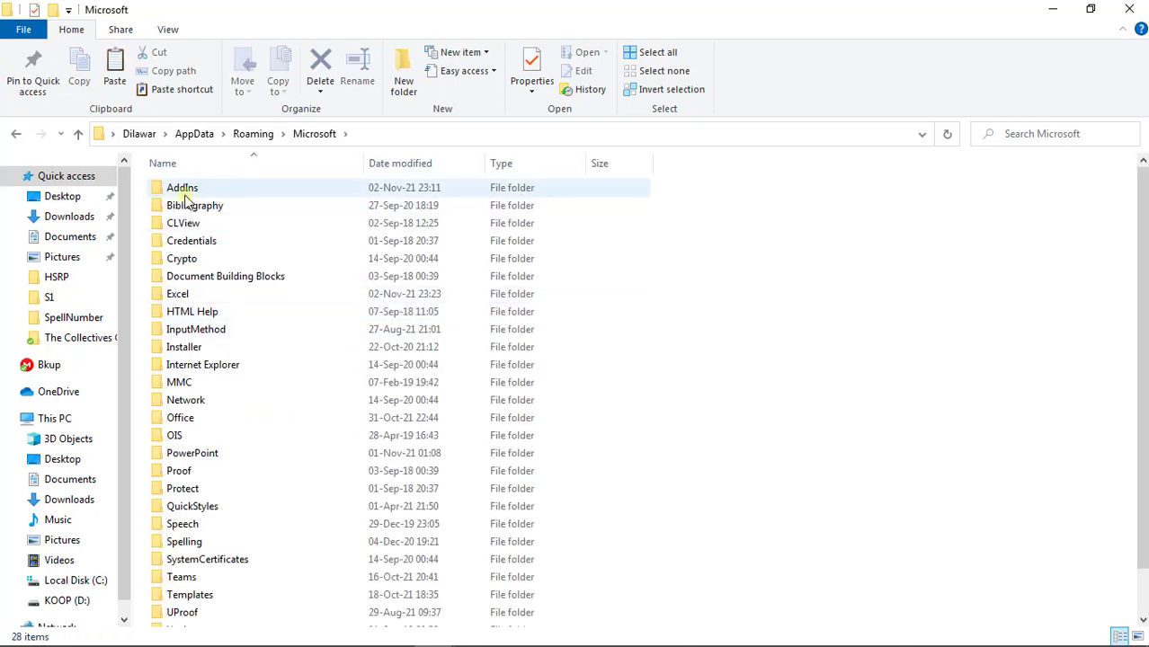
pyautogui.click(185, 188)
pyautogui.doubleClick(231, 191)
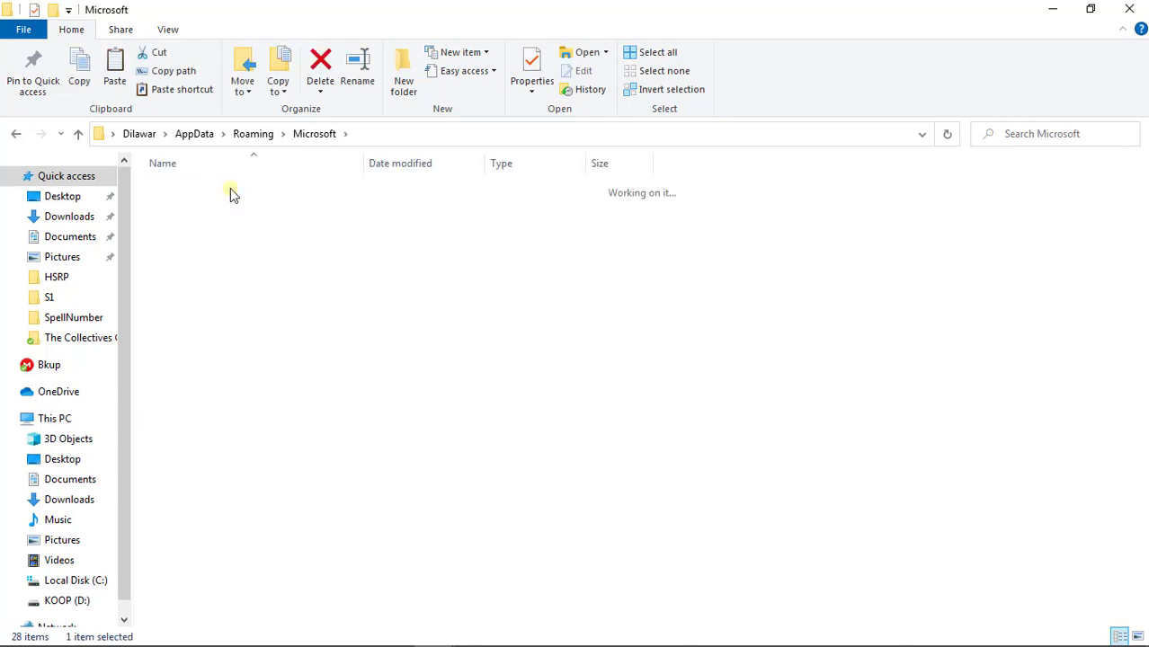
pyautogui.rightClick(229, 197)
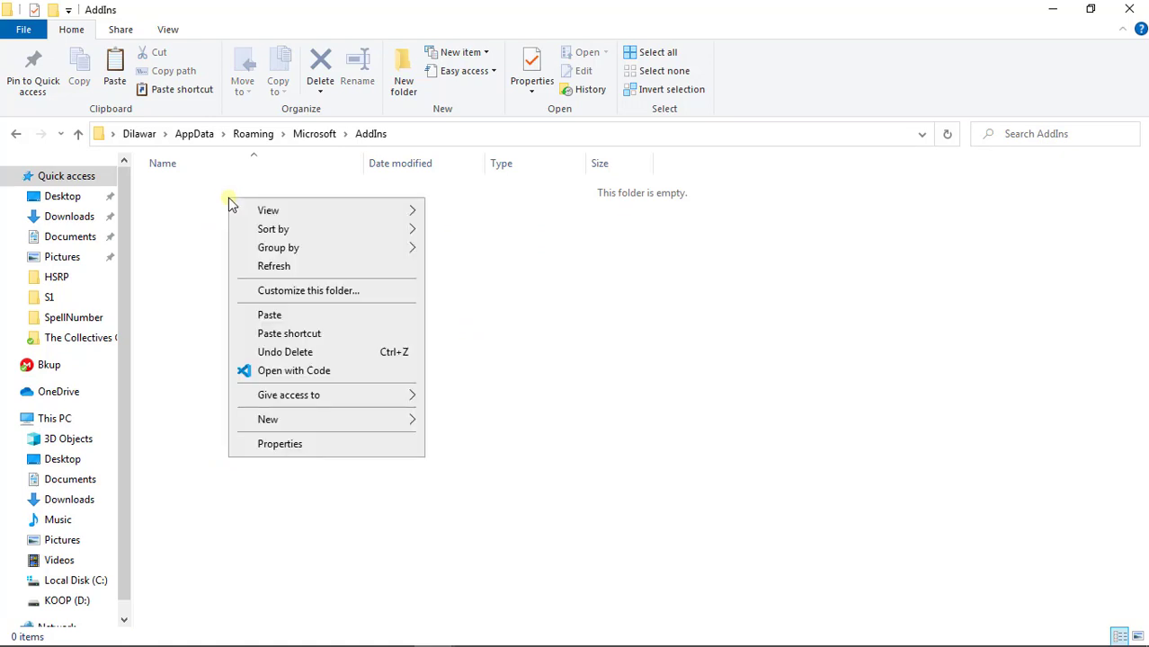
pyautogui.click(270, 316)
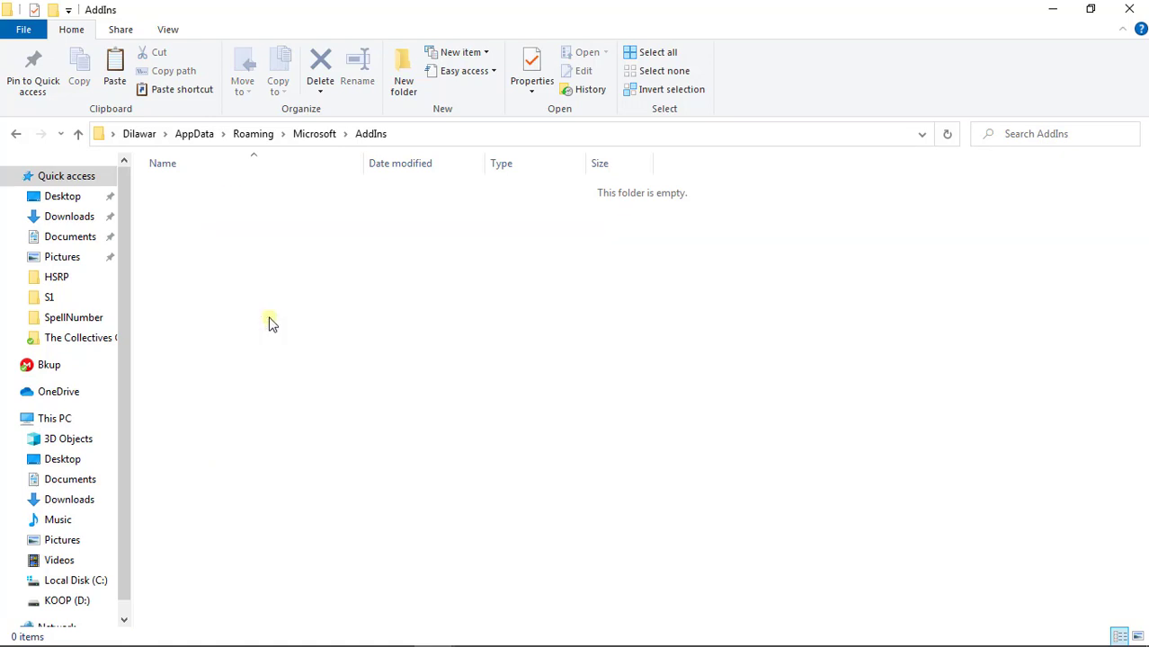
pyautogui.click(253, 255)
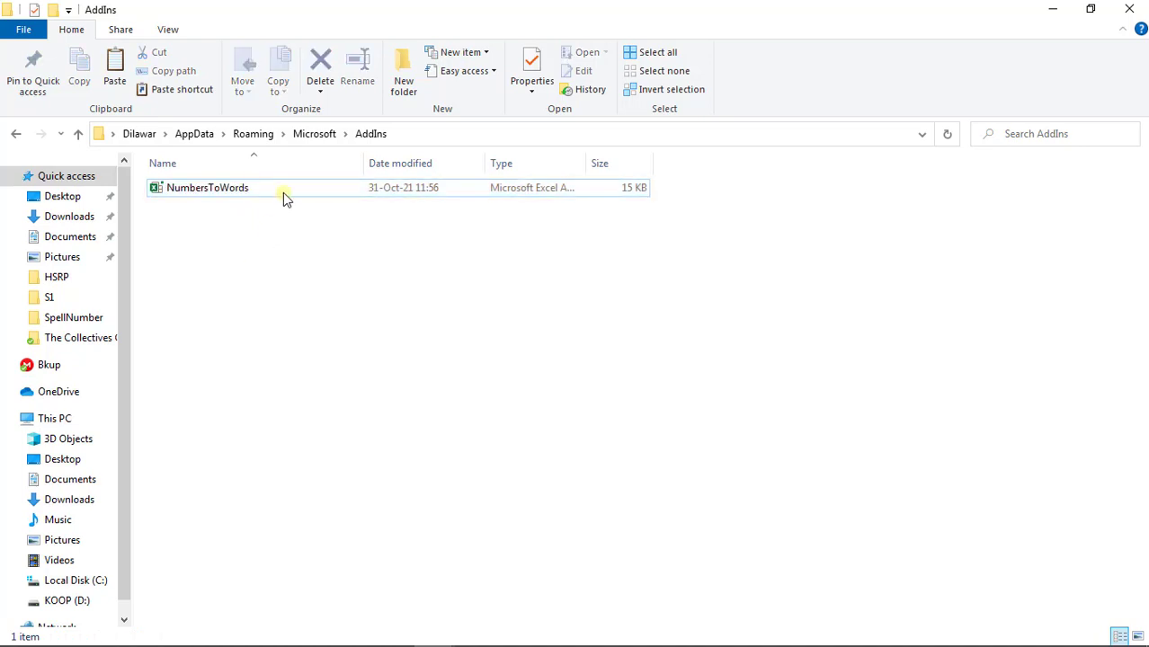
pyautogui.click(1126, 10)
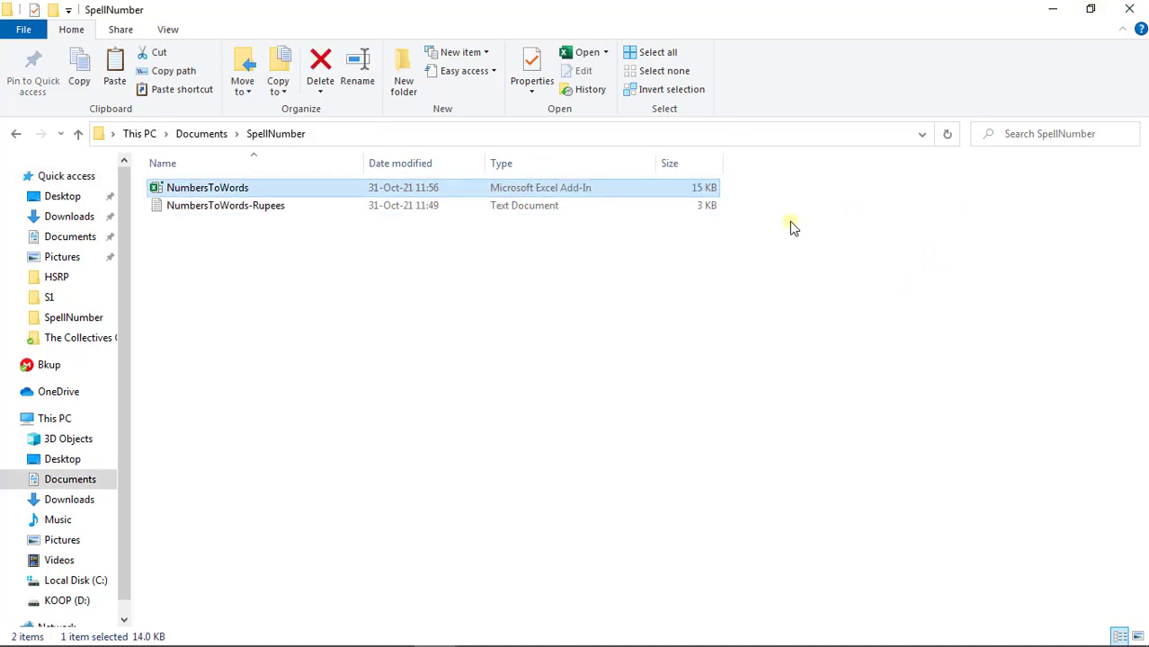
pyautogui.click(1054, 13)
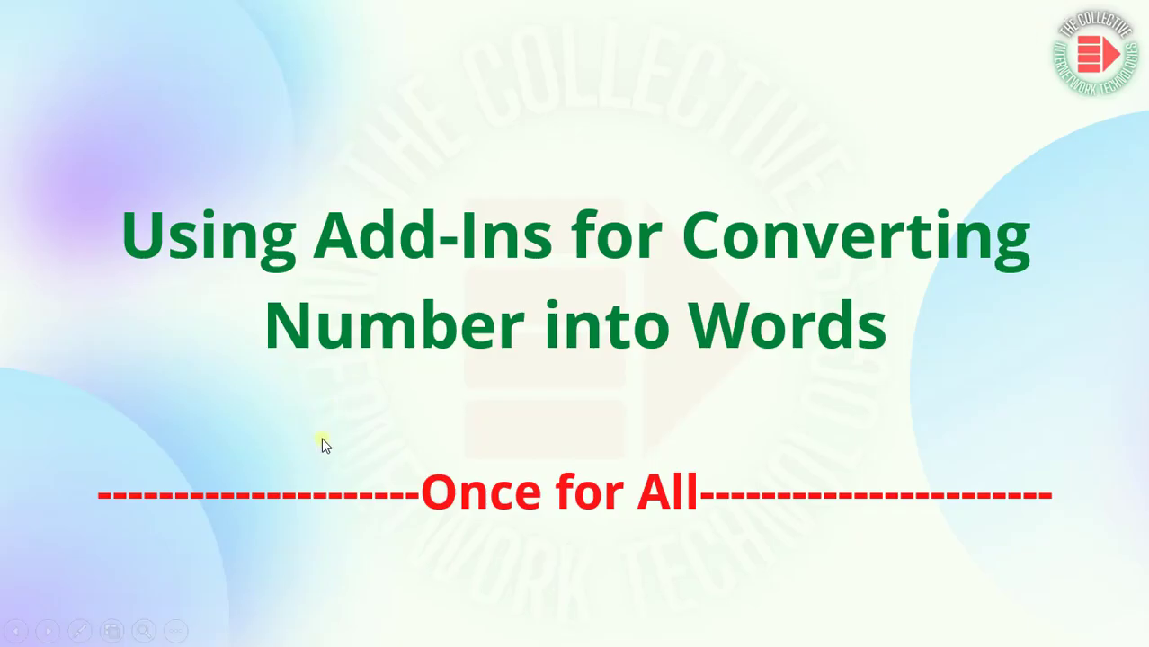
# - Switch to Excel, show the Add-ins page of Excel Options, and select the Numberstowords add-in in the list
pyautogui.hotkey('alt', 'Tab')
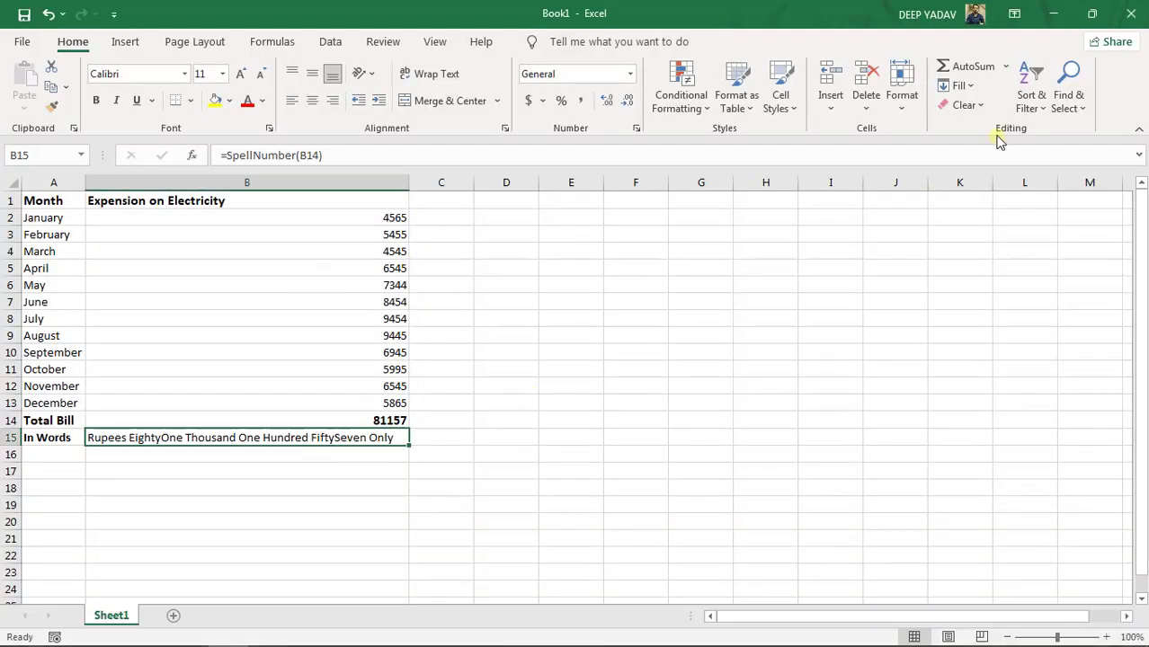
pyautogui.click(24, 45)
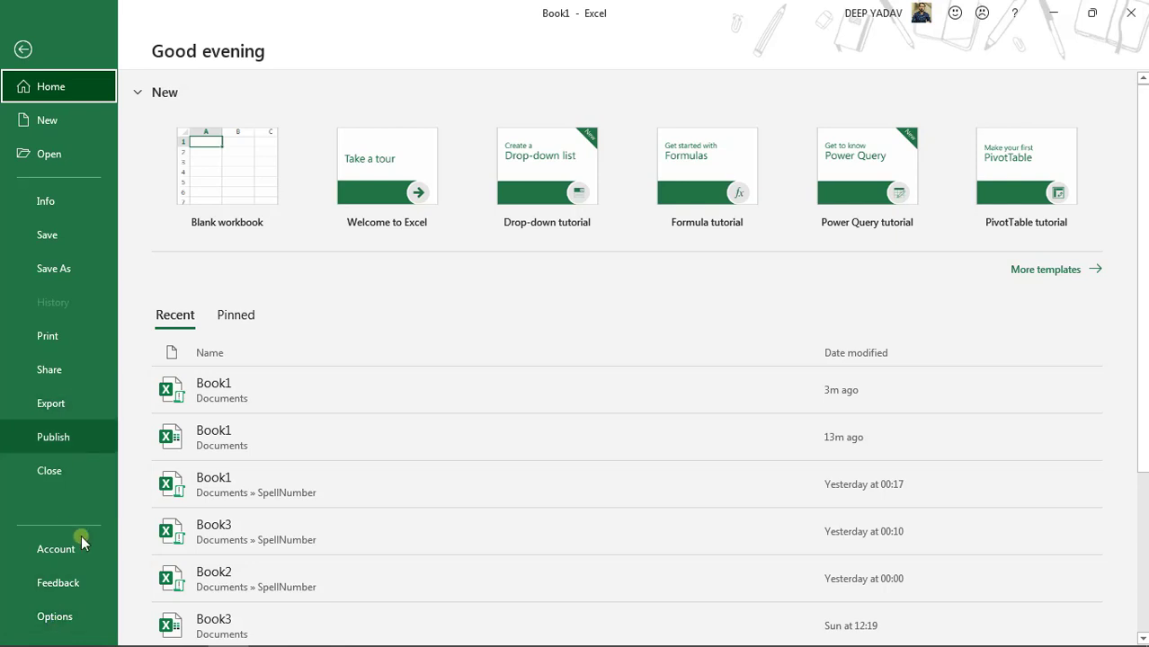
pyautogui.click(36, 621)
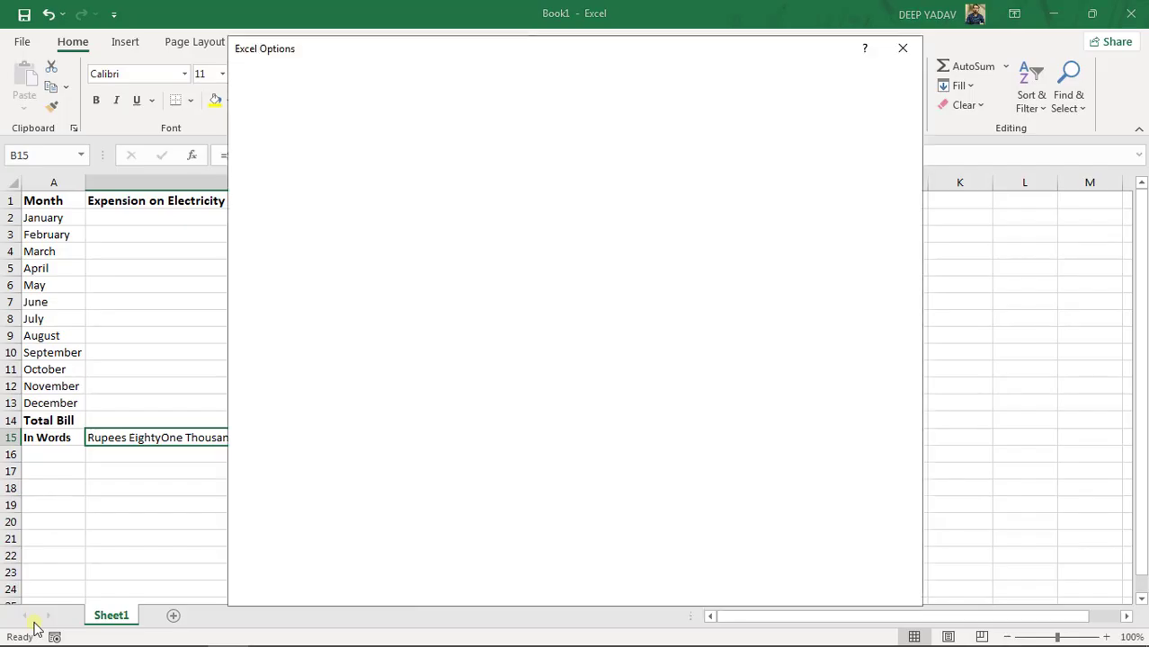
pyautogui.moveTo(434, 63); pyautogui.dragTo(492, 86)
pyautogui.scroll(-1, 481, 254)
pyautogui.scroll(1, 480, 251)
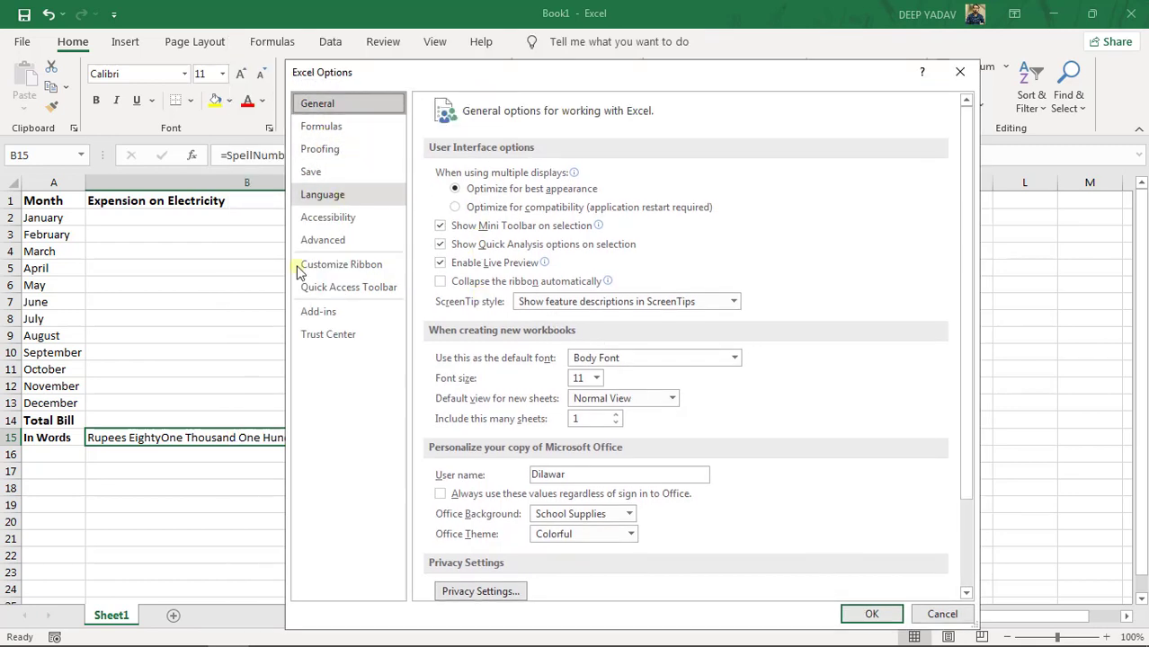
pyautogui.click(324, 317)
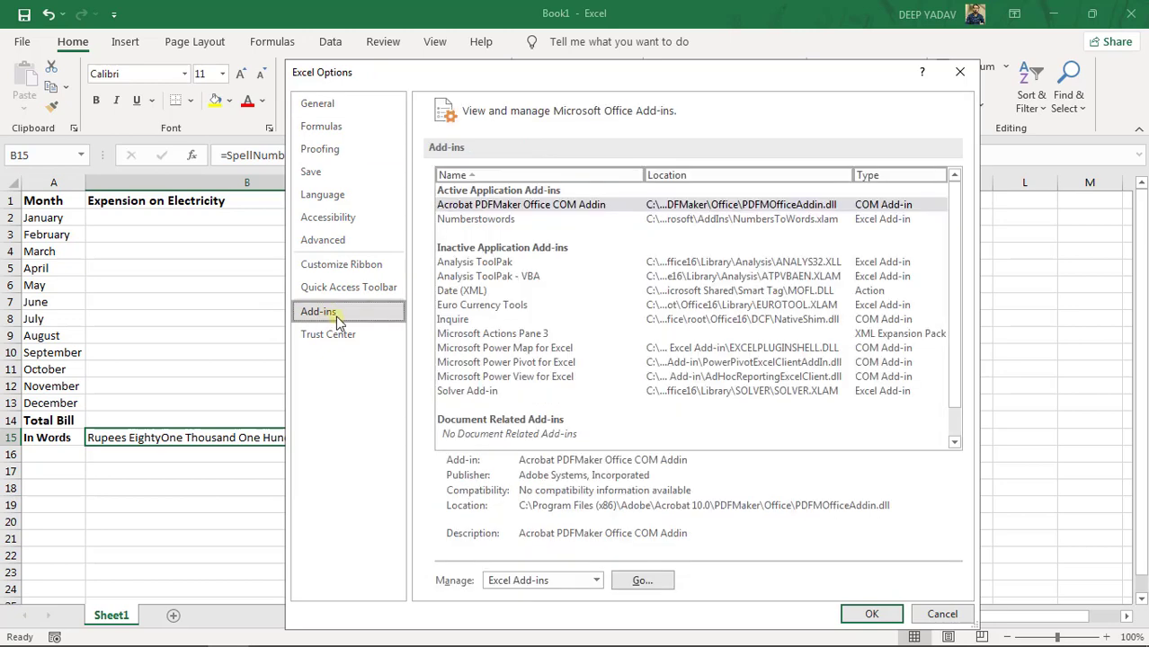
pyautogui.click(481, 222)
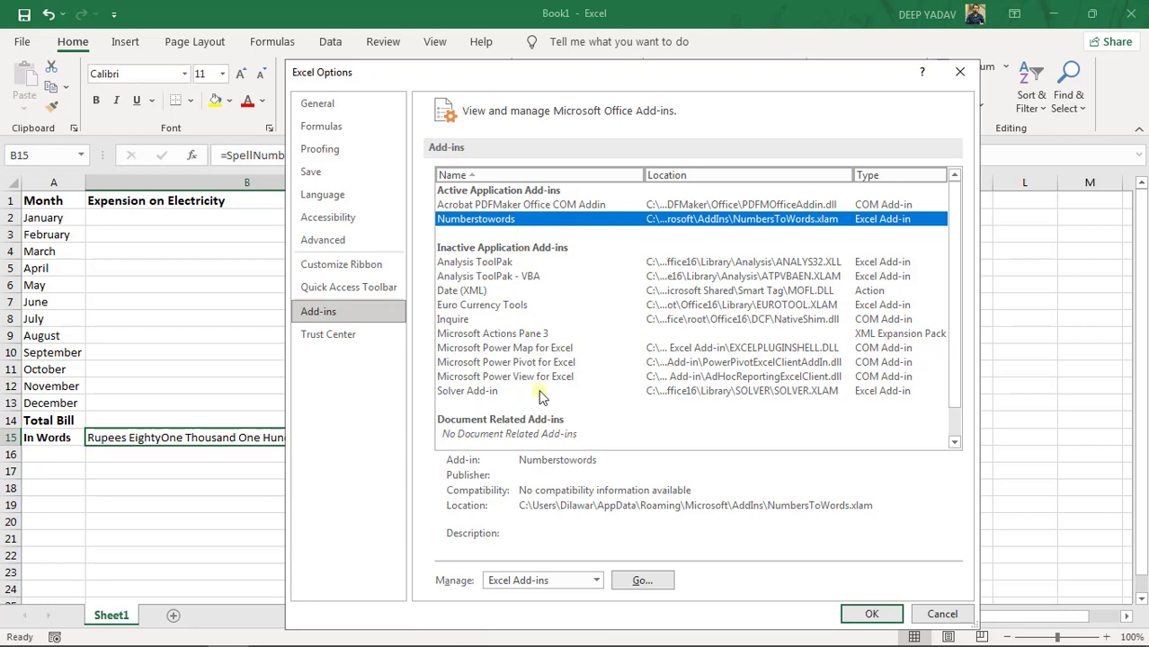
# - Manage the Excel Add-ins and confirm the list of available add-ins with Numberstowords enabled
pyautogui.click(596, 581)
pyautogui.click(454, 589)
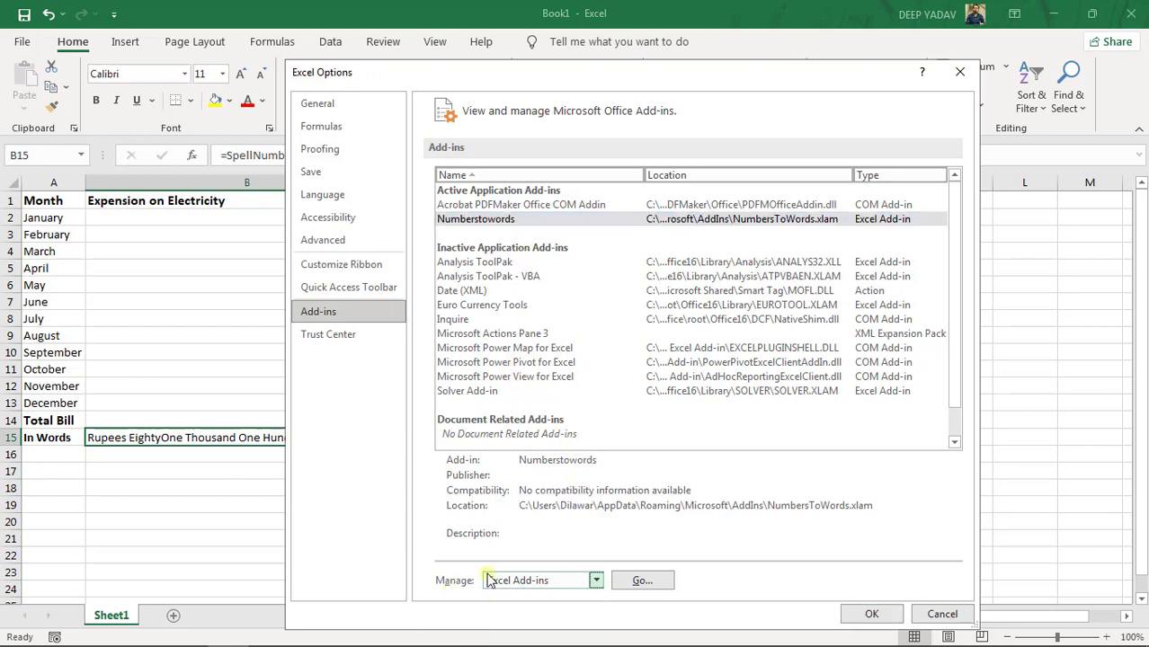
pyautogui.click(497, 581)
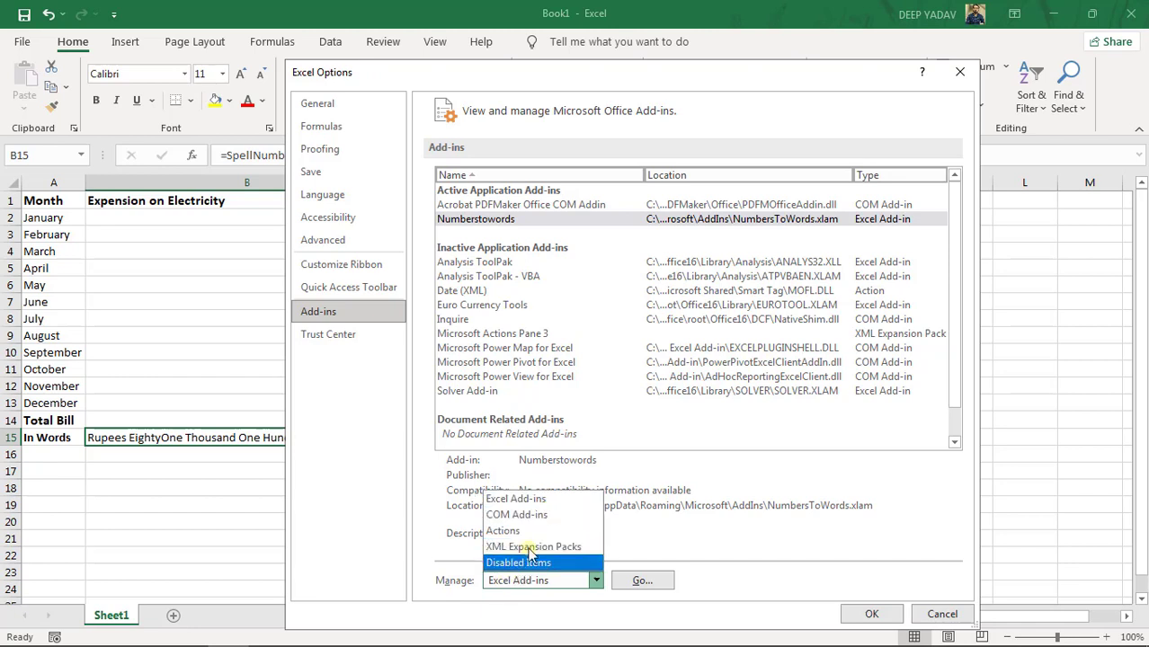
pyautogui.click(542, 502)
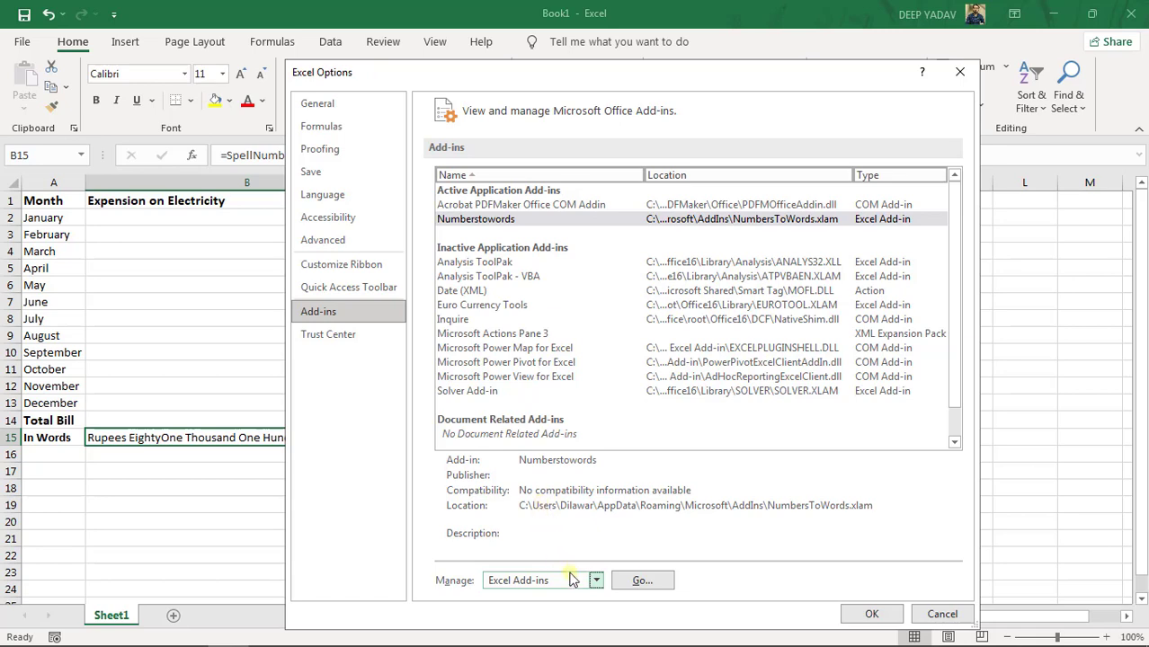
pyautogui.click(641, 582)
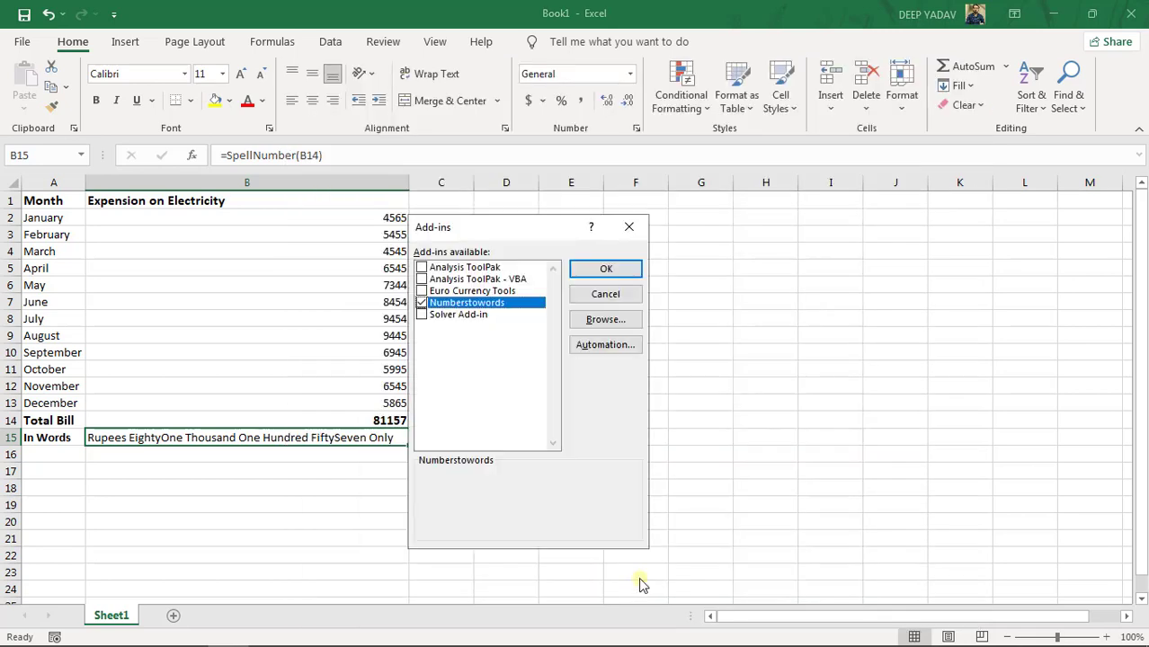
pyautogui.click(422, 303)
pyautogui.moveTo(475, 224); pyautogui.dragTo(529, 152)
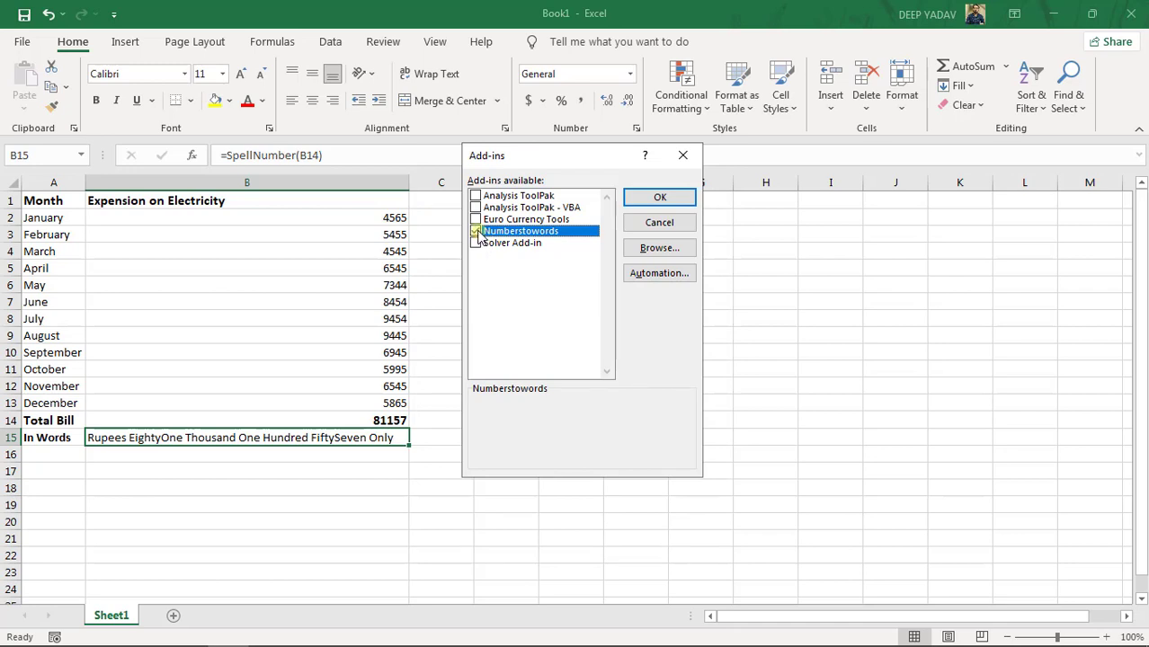
pyautogui.click(654, 199)
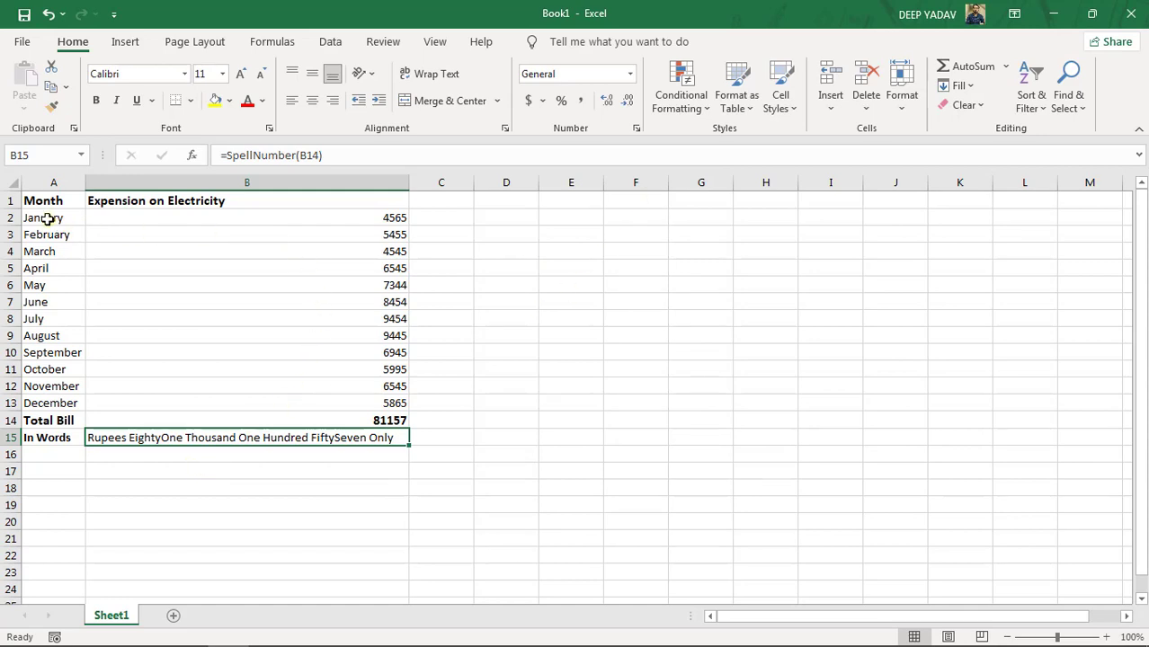
# - Copy the electricity table in A1:B14 into a blank workbook, with an In Words row beneath the total
pyautogui.moveTo(43, 199); pyautogui.dragTo(371, 421)
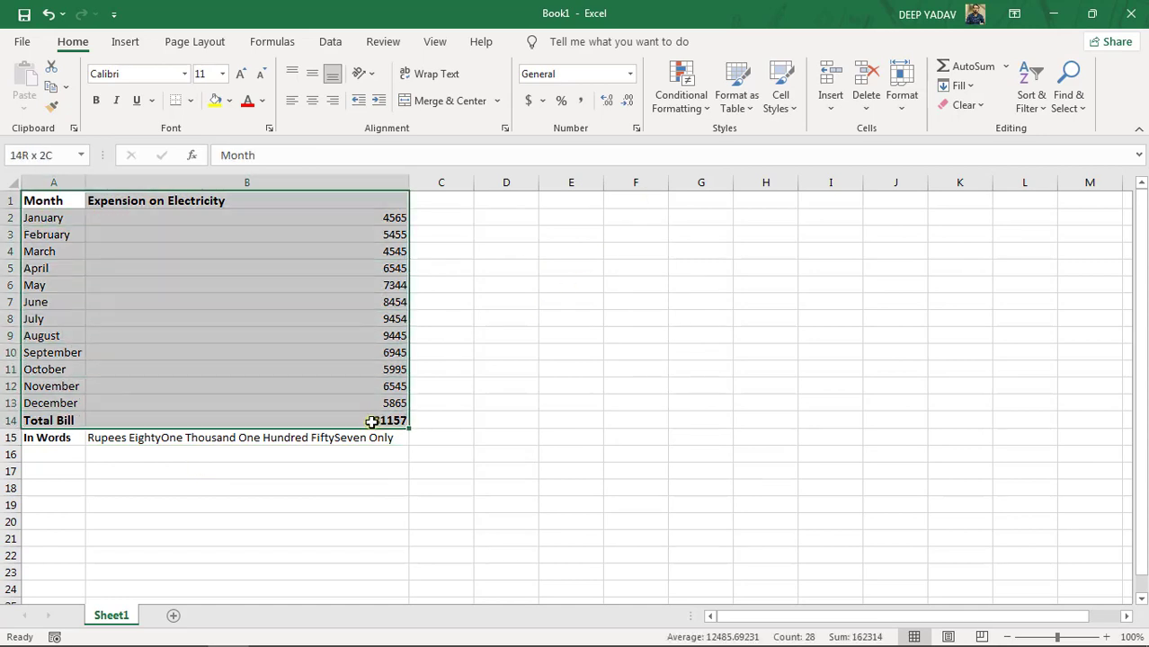
pyautogui.hotkey('ctrl', 'c')
pyautogui.hotkey('ctrl', 'q')
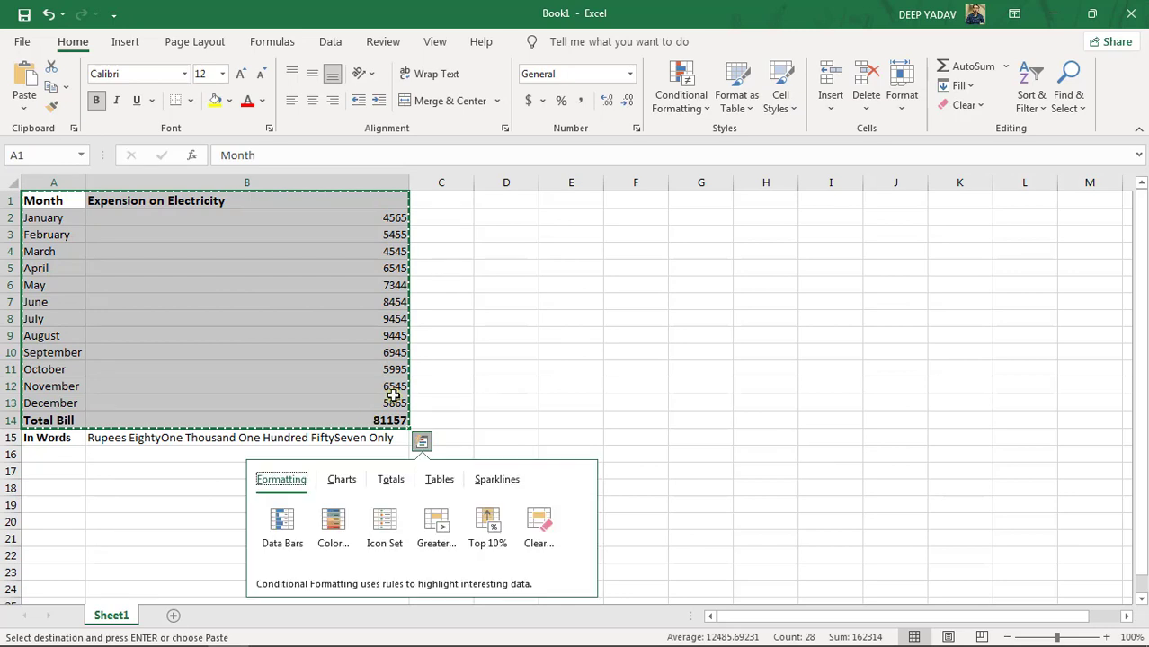
pyautogui.moveTo(406, 264); pyautogui.dragTo(406, 259)
pyautogui.click(487, 268)
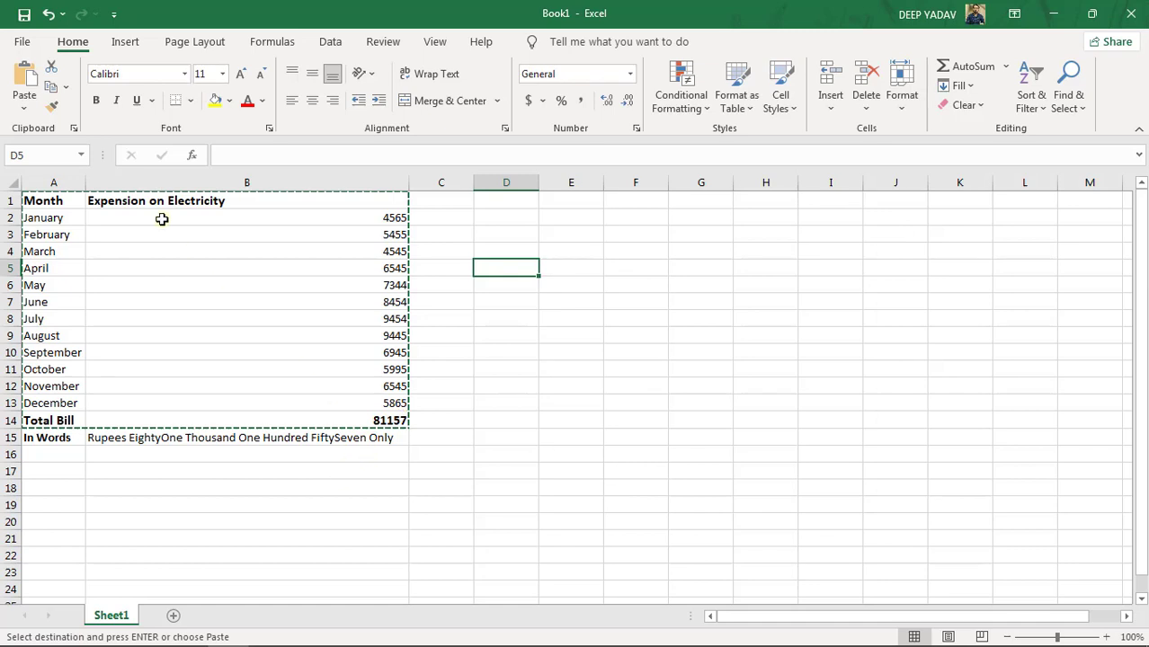
pyautogui.click(22, 42)
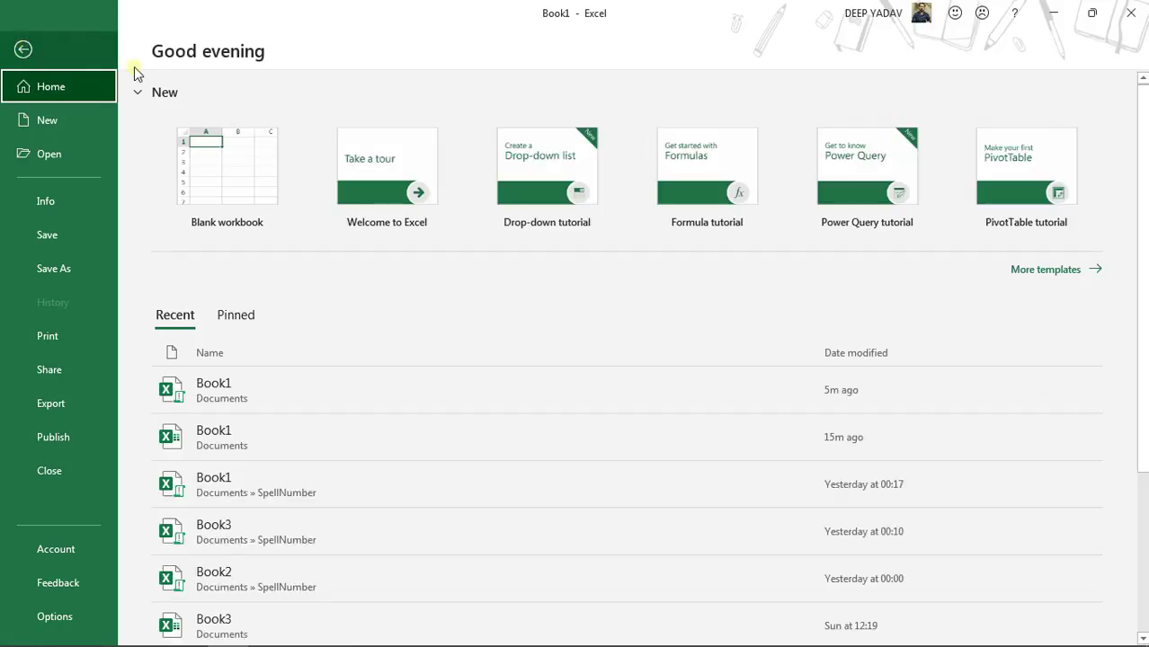
pyautogui.click(149, 516)
# - Enter the formula =SpellNumber(B14) in cell B15 to spell out the total bill in words
pyautogui.click(155, 438)
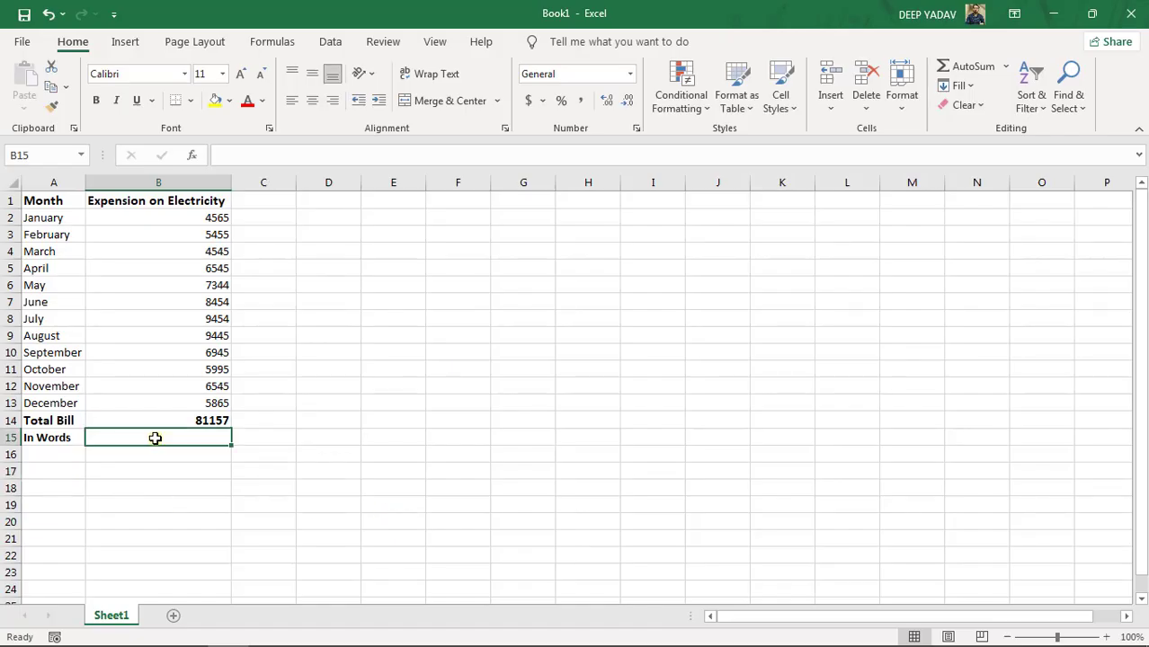
pyautogui.write('=SpellNumber(')
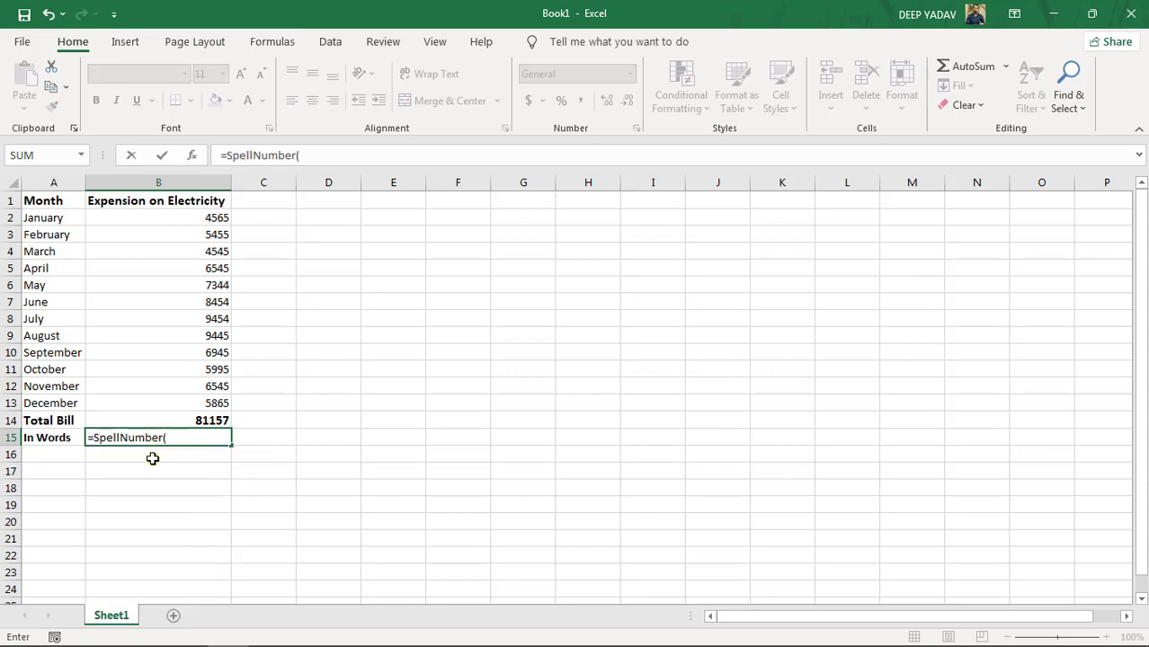
pyautogui.click(106, 417)
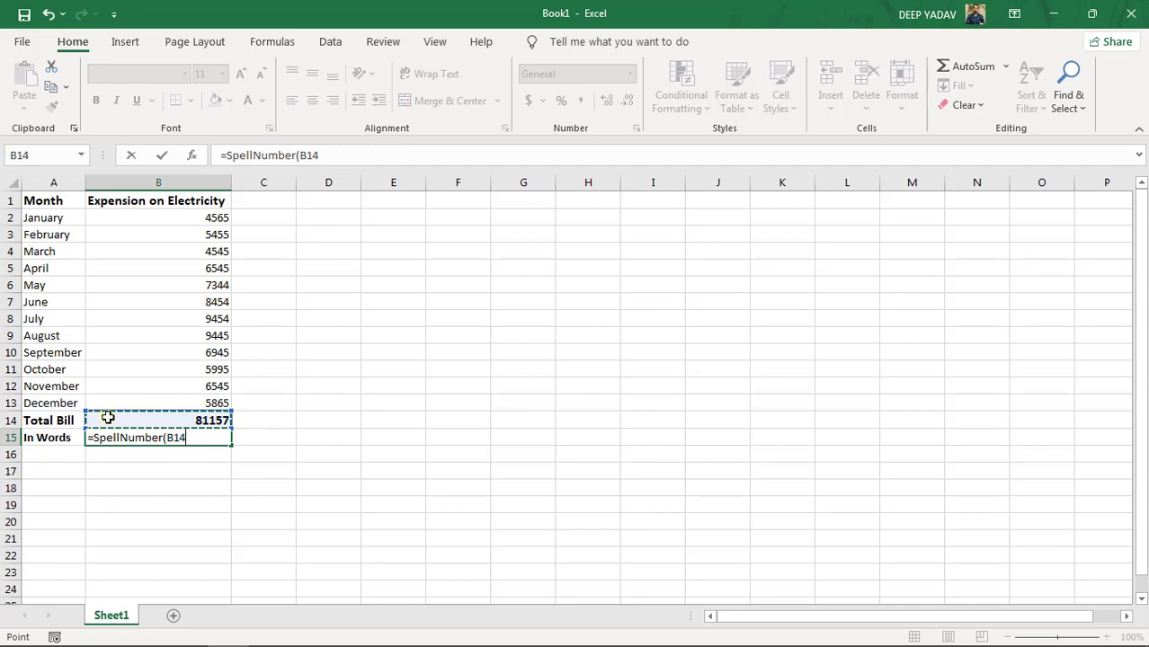
pyautogui.press('Return')
pyautogui.click(137, 438)
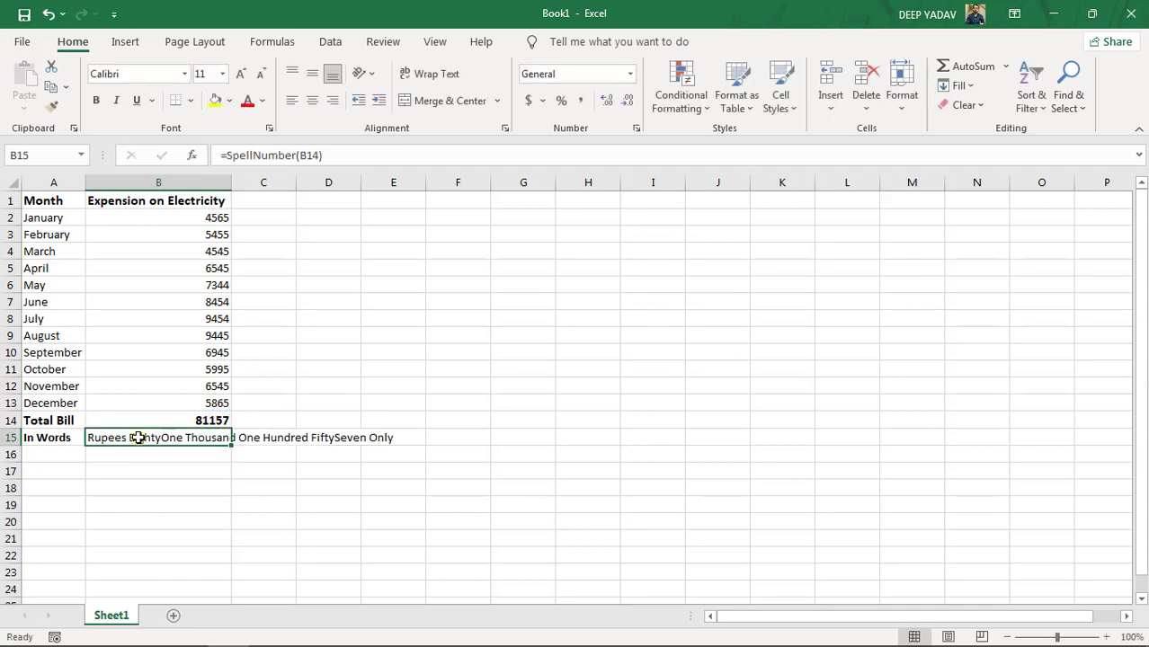
# - Auto-fit column B to the amount in words and select cell B15 to review its formula
pyautogui.doubleClick(232, 187)
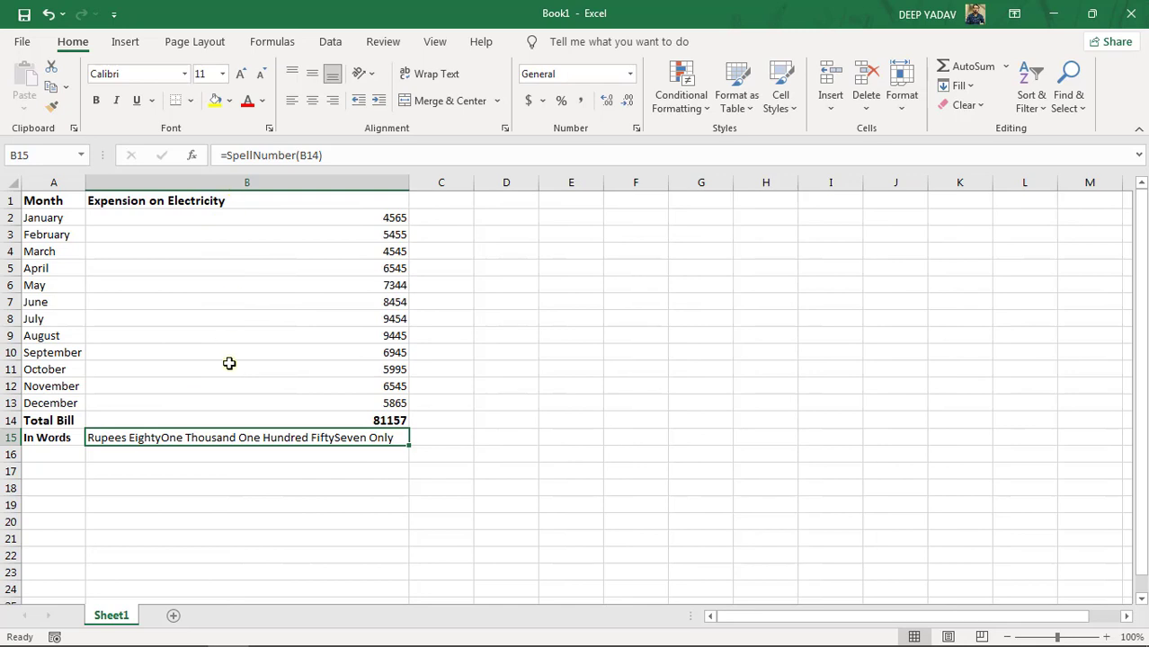
pyautogui.click(371, 421)
pyautogui.click(377, 438)
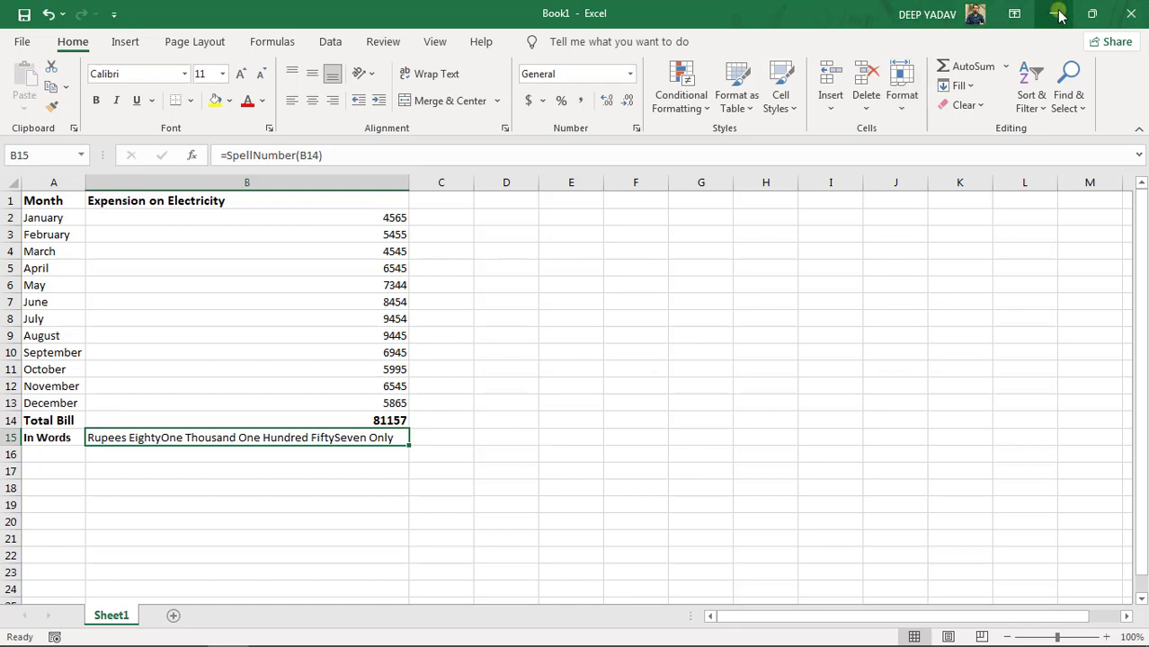
pyautogui.click(360, 451)
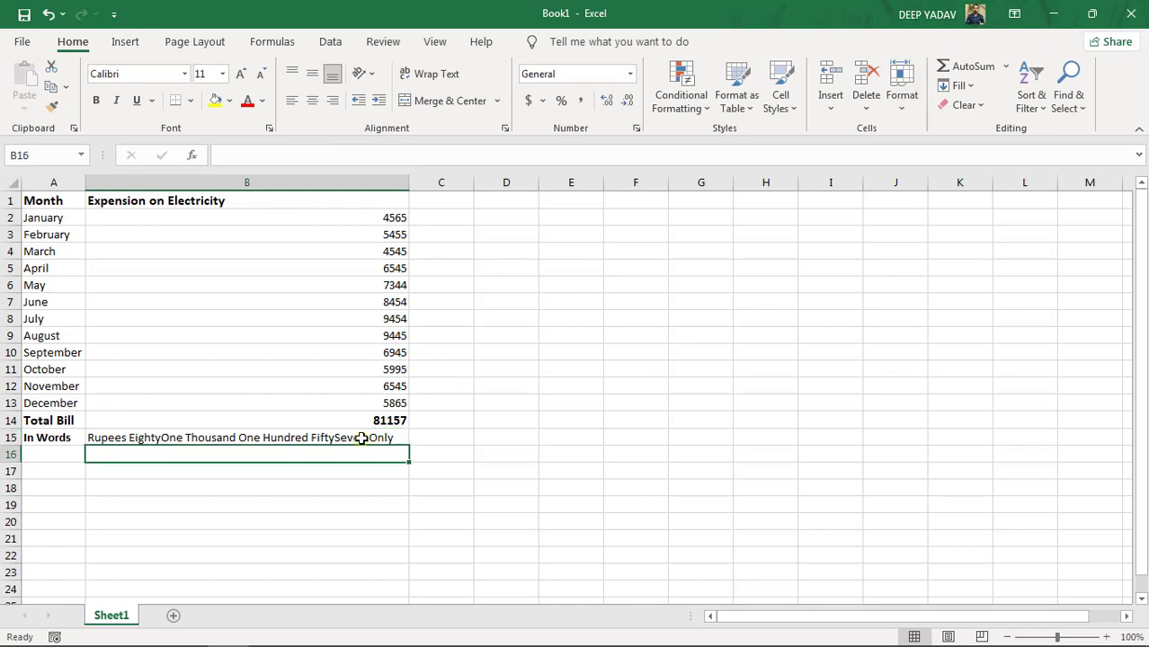
pyautogui.click(361, 438)
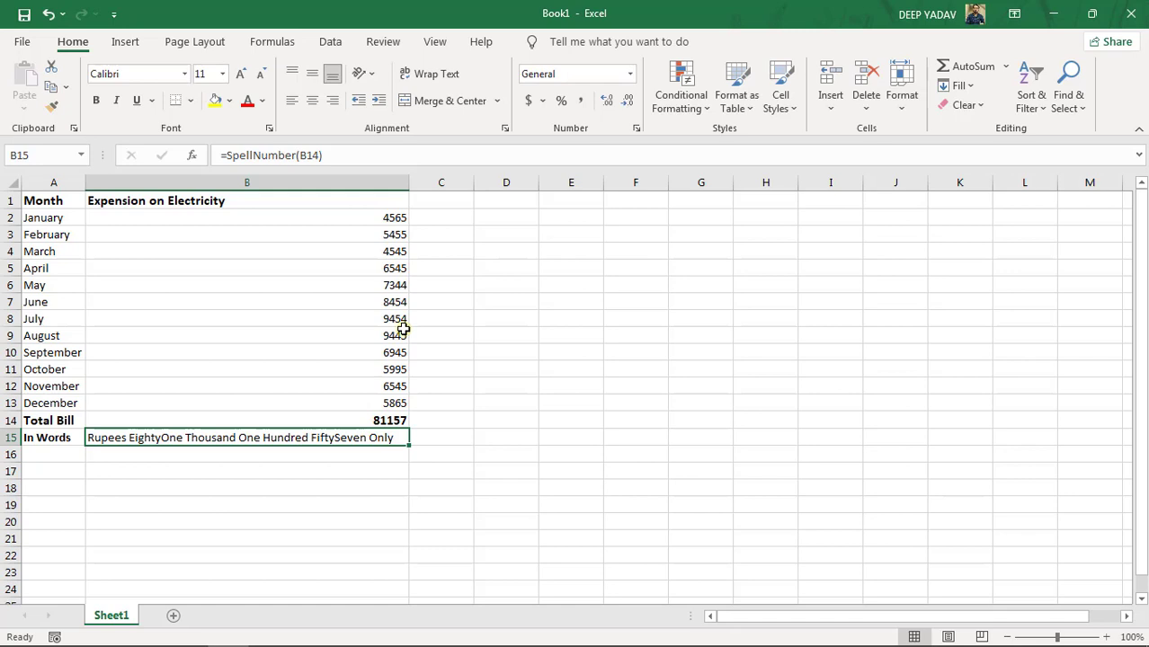
pyautogui.click(1043, 16)
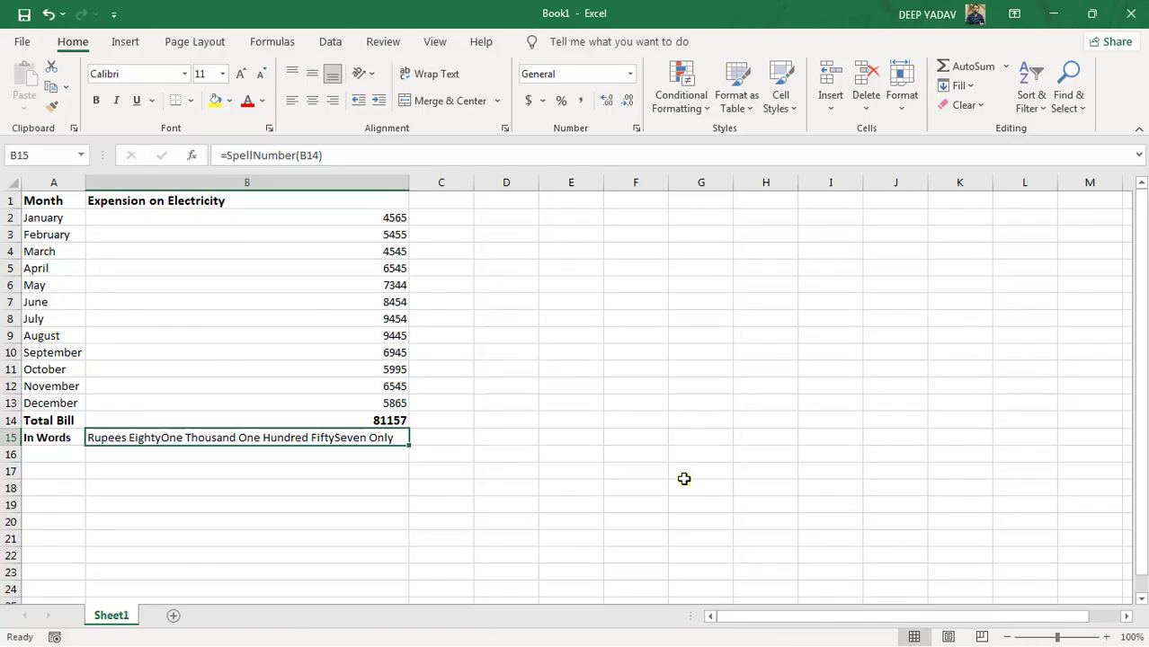
# - Change the December electricity expense in cell B13 to 5445
pyautogui.press('Up')
pyautogui.press('Down')
pyautogui.press('Up')
pyautogui.press('Up')
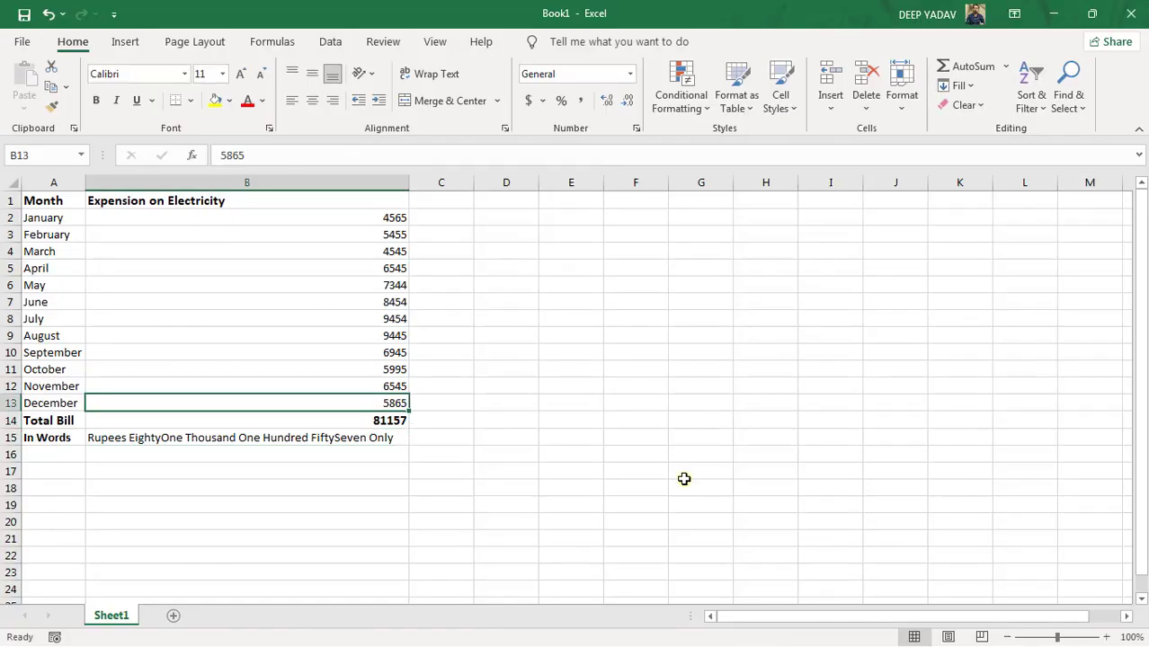
pyautogui.write('5445')
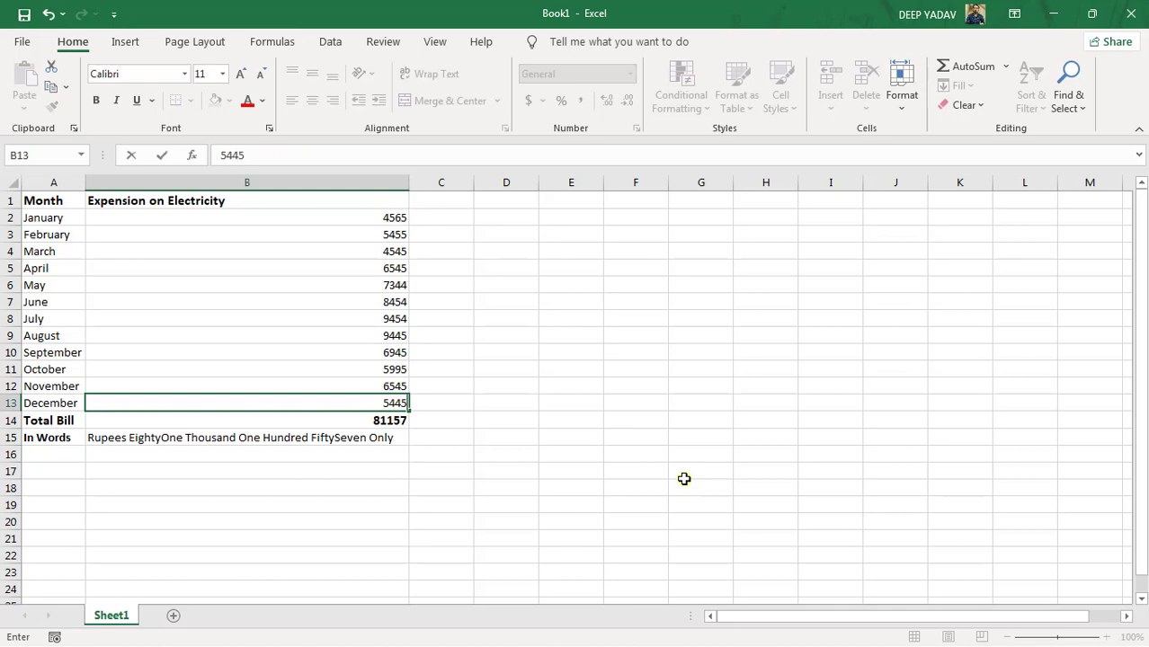
pyautogui.press('Return')
# - Change the October electricity expense in cell B11 to 34343
pyautogui.press('Up')
pyautogui.press('Up')
pyautogui.press('Up')
pyautogui.write('34343')
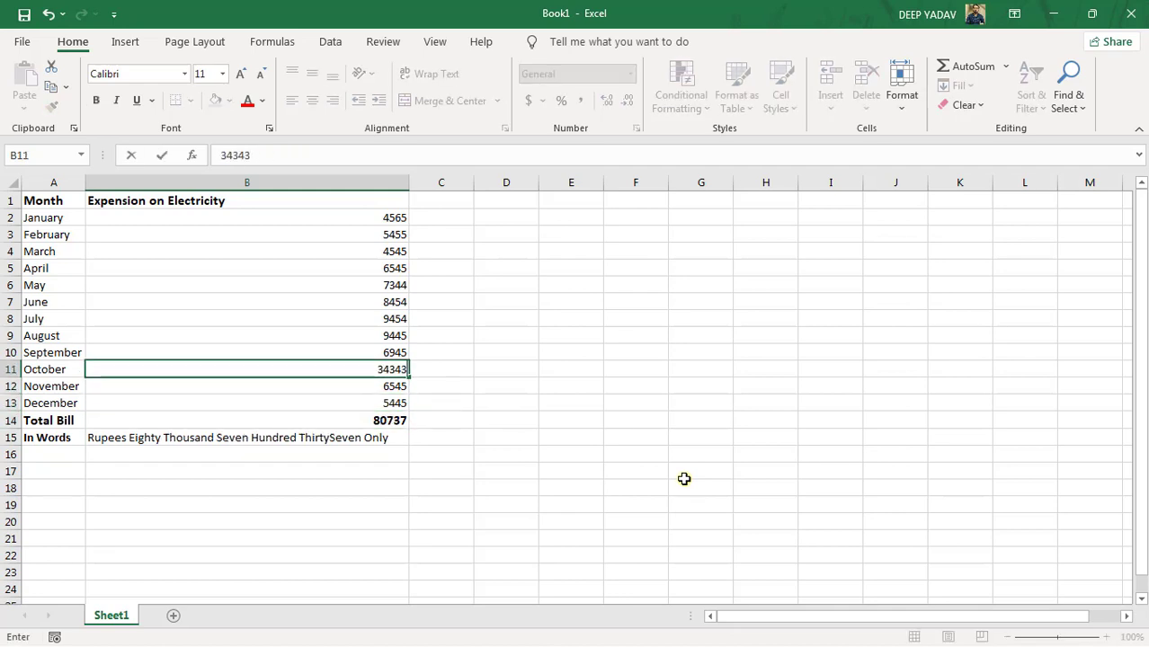
pyautogui.press('Return')
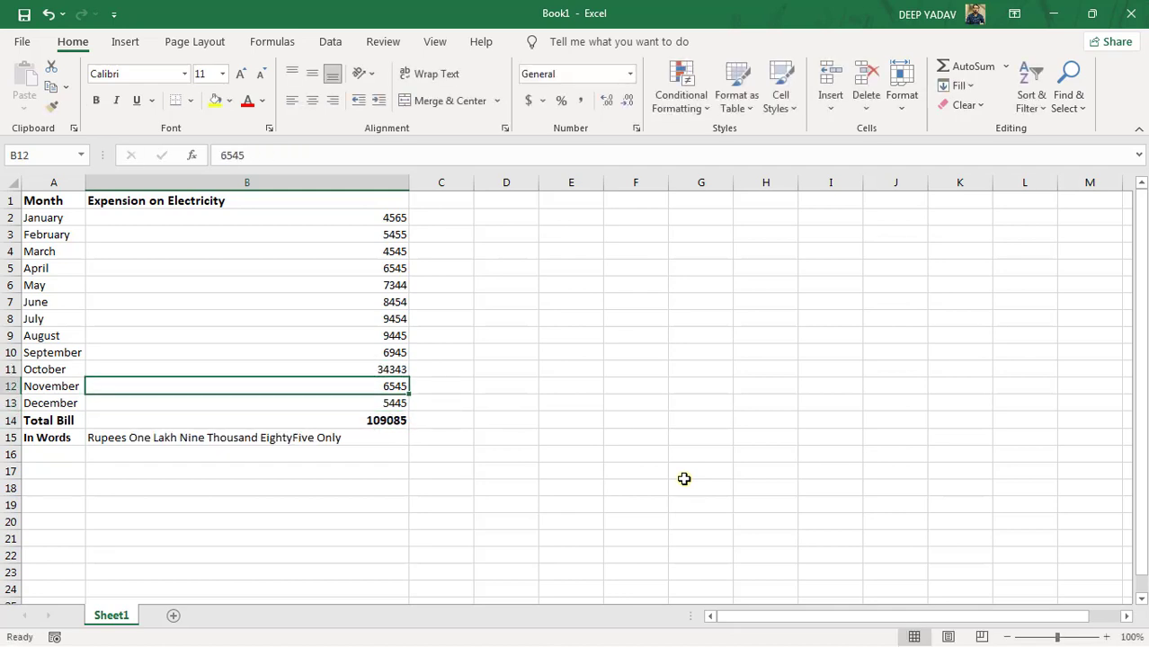